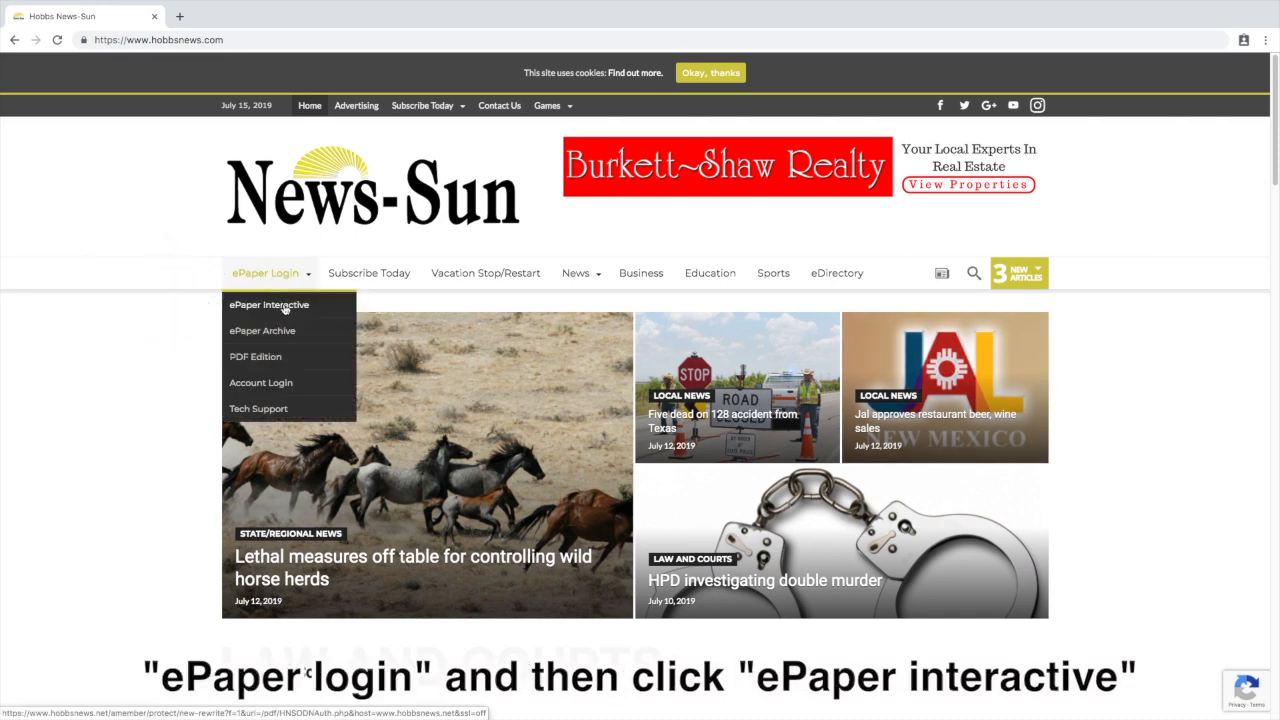
Step: Sign in to the ePaper Interactive edition through the aMember member login
click(269, 304)
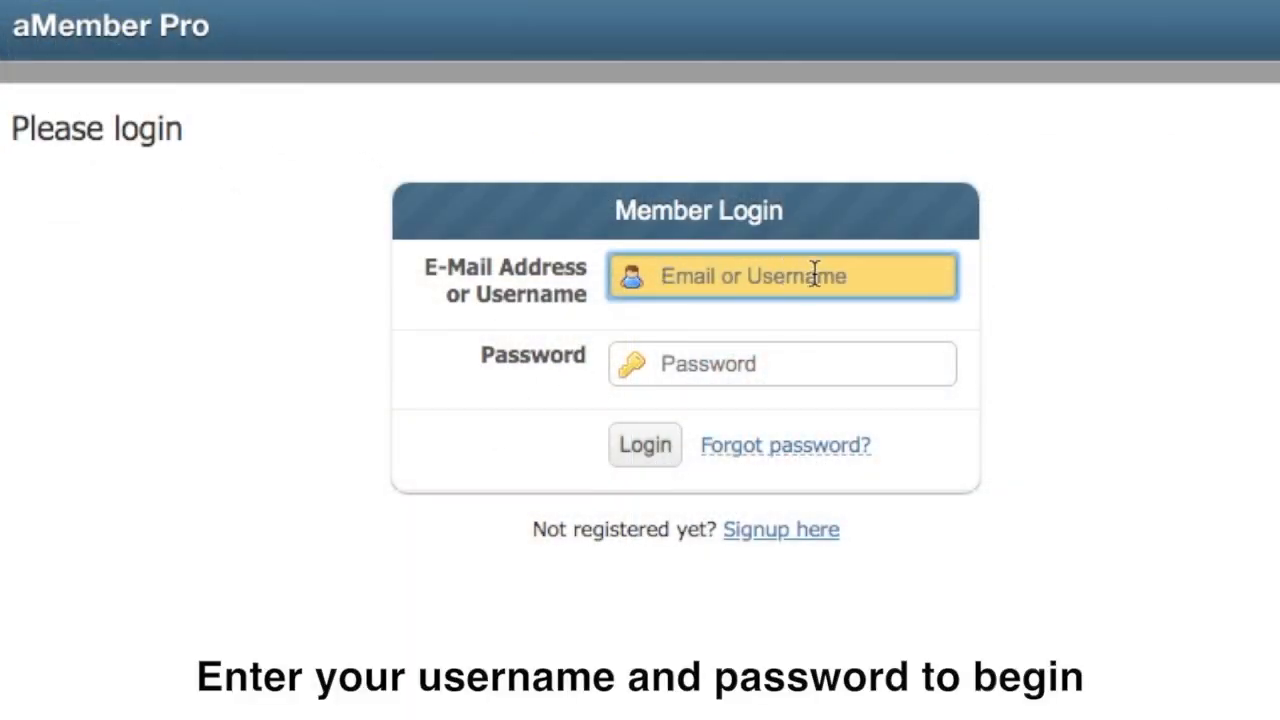
text(ername)
key(Tab)
text(word)
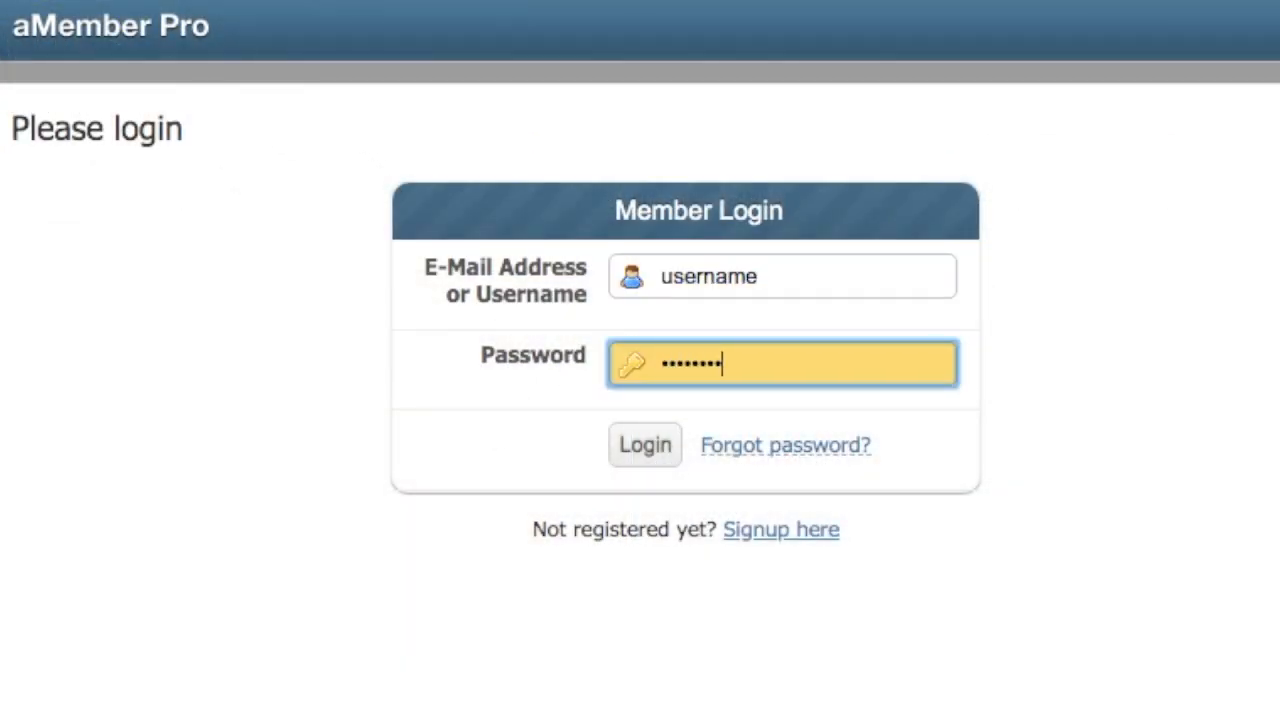
click(645, 445)
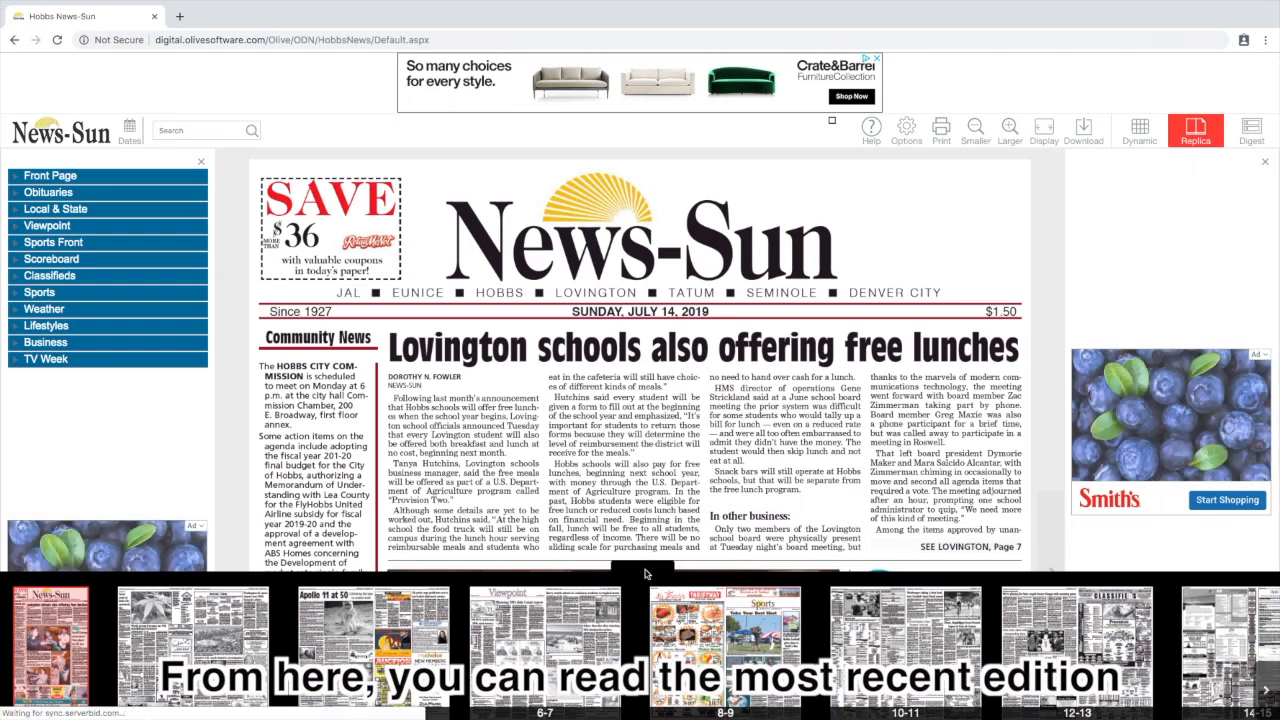
scroll(997, 432, down, 5)
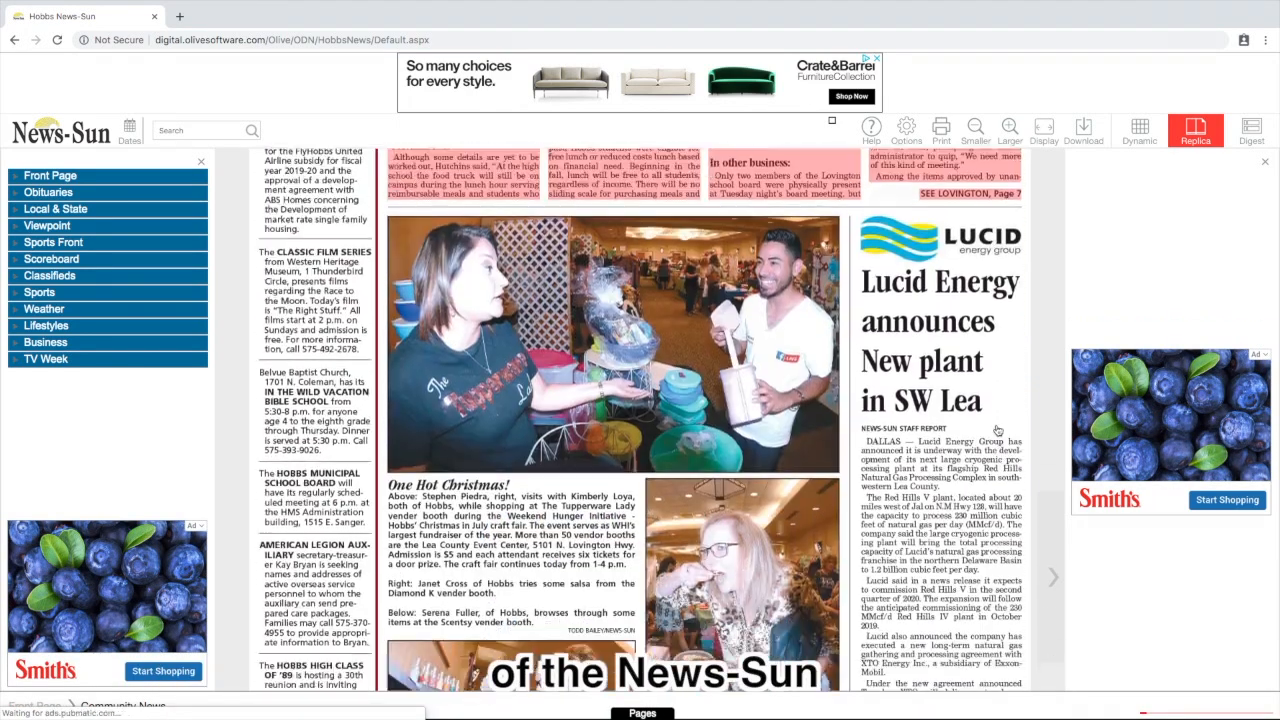
scroll(997, 432, down, 5)
scroll(997, 432, down, 4)
scroll(700, 420, down, 4)
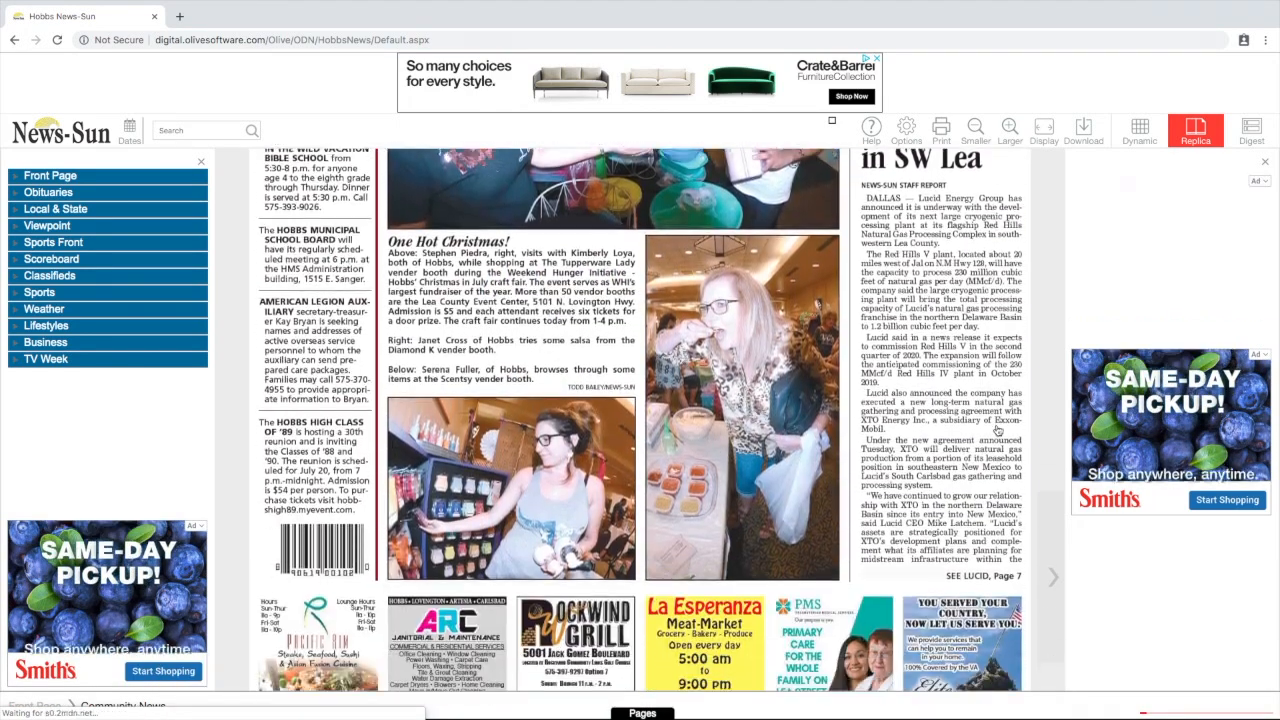
scroll(600, 410, down, 4)
scroll(535, 402, down, 3)
scroll(535, 402, down, 2)
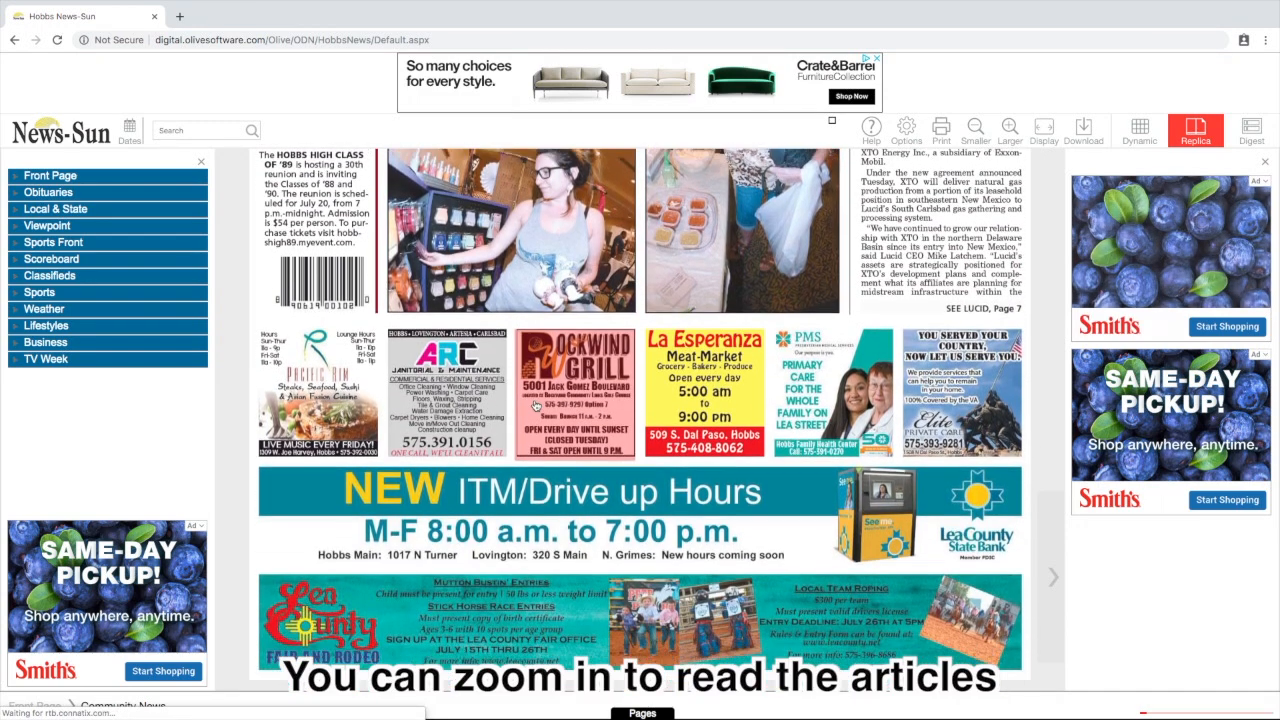
Step: Zoom the July 14, 2019 front page out until the whole page fits on screen
click(975, 130)
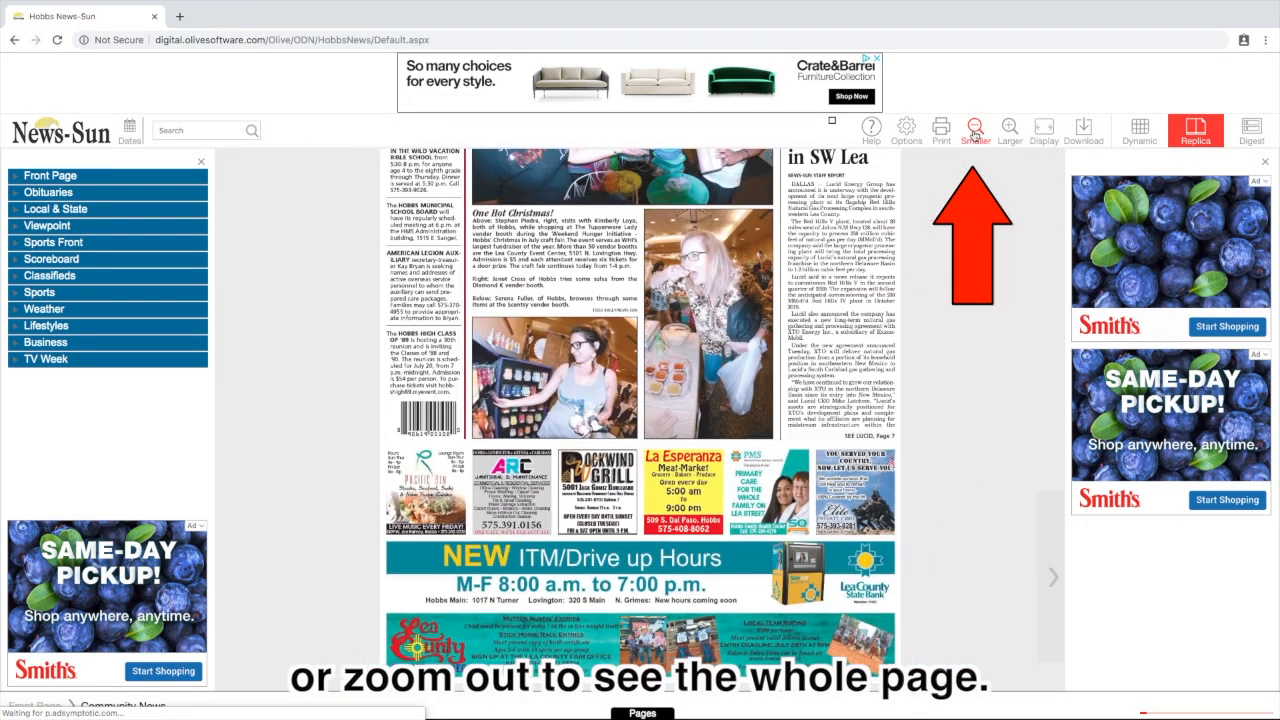
click(975, 130)
click(975, 130)
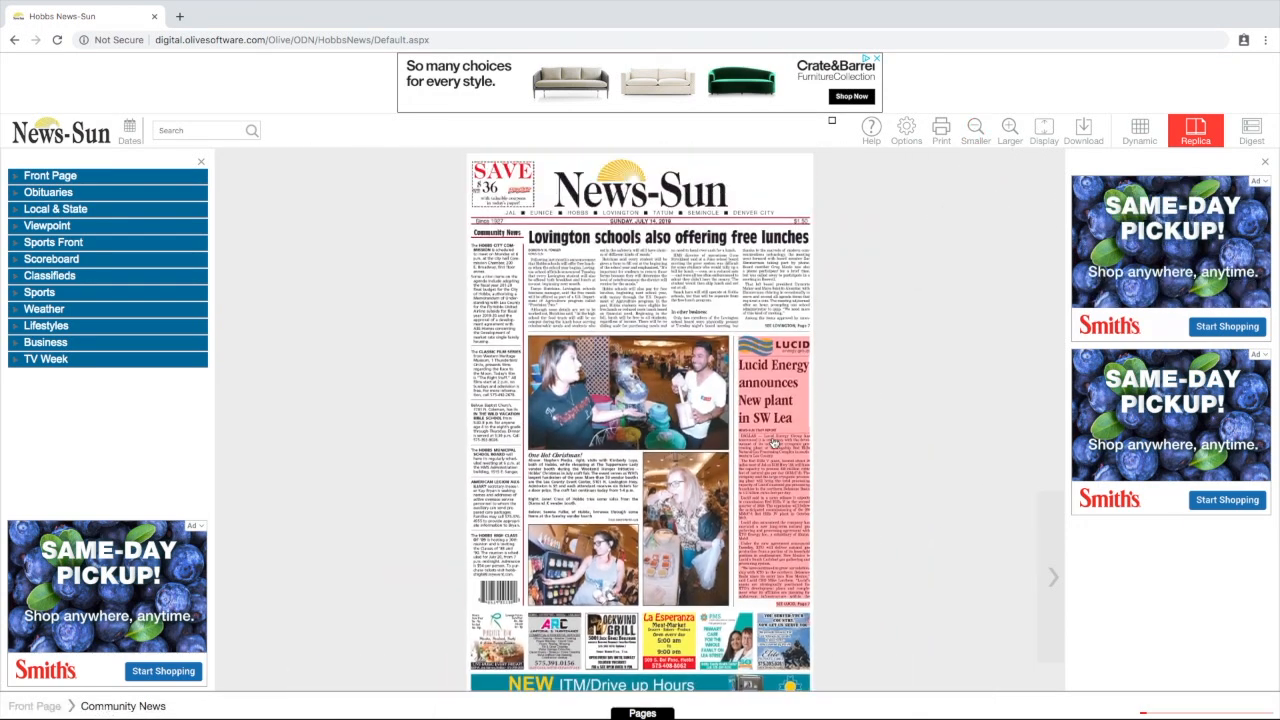
Step: Read the Lovington free lunches article as text, enlarging the font twice then reducing it once
double_click(718, 260)
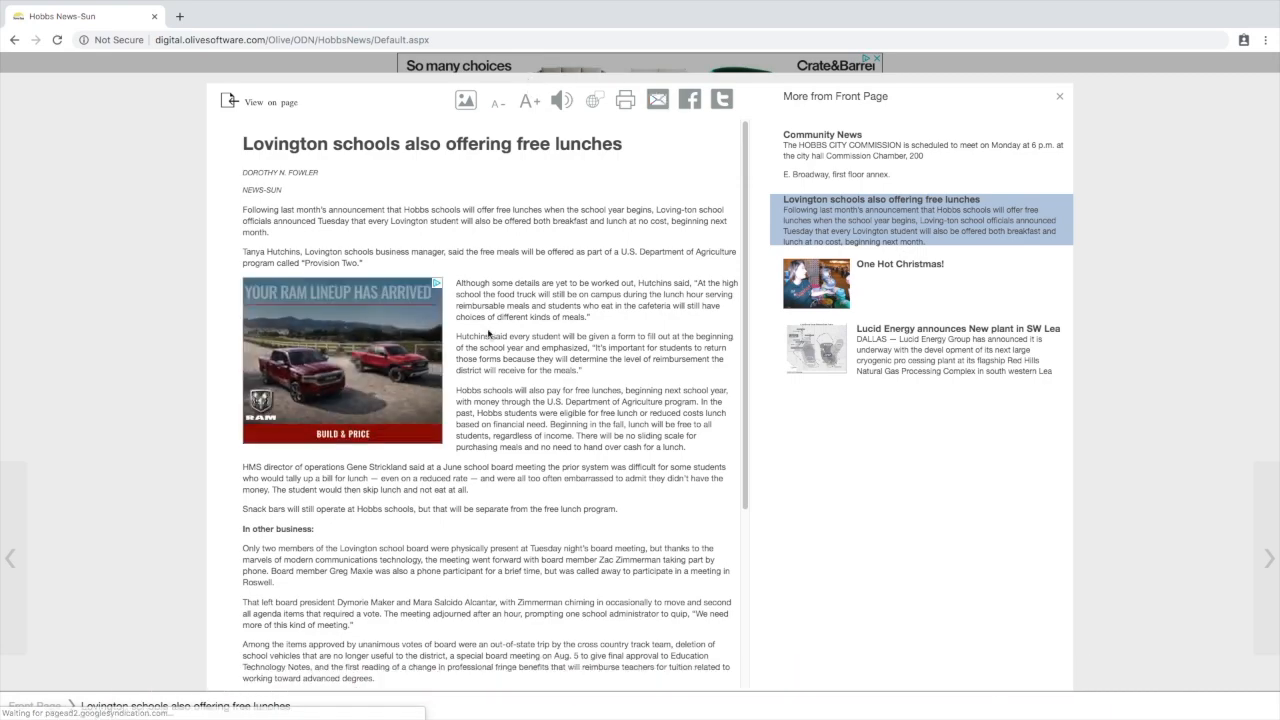
scroll(503, 322, down, 5)
scroll(503, 322, up, 5)
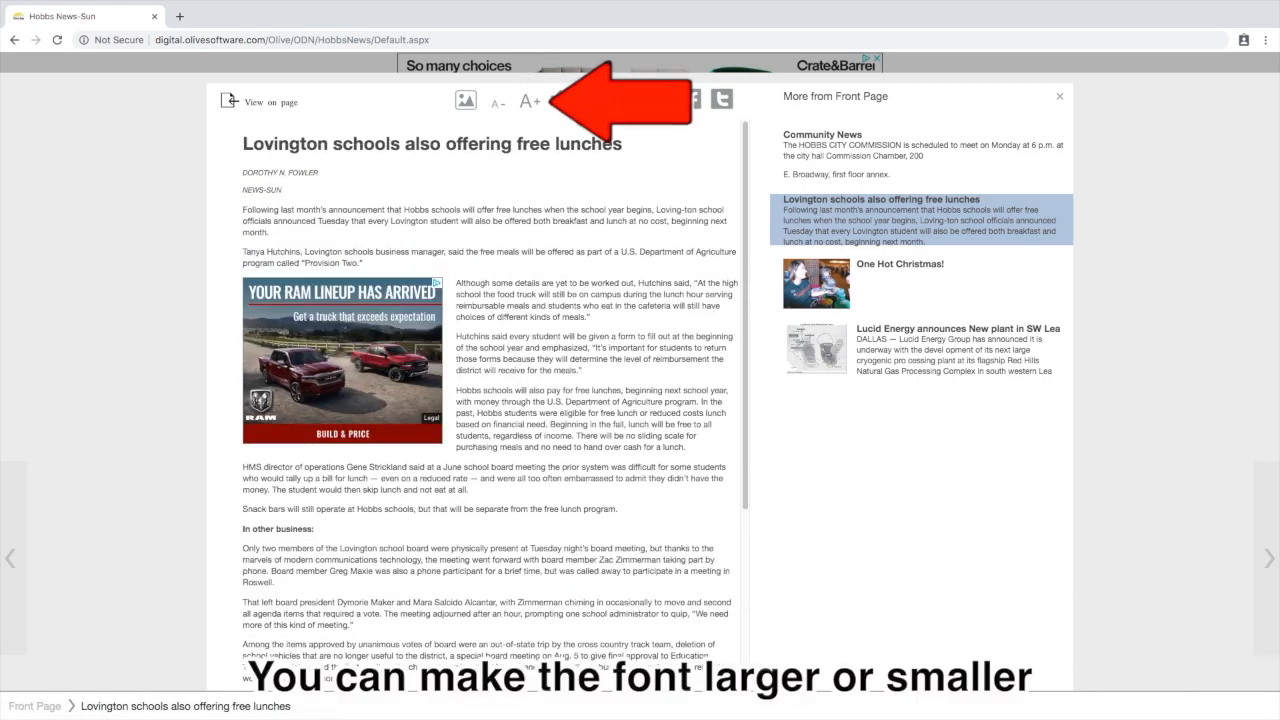
click(531, 103)
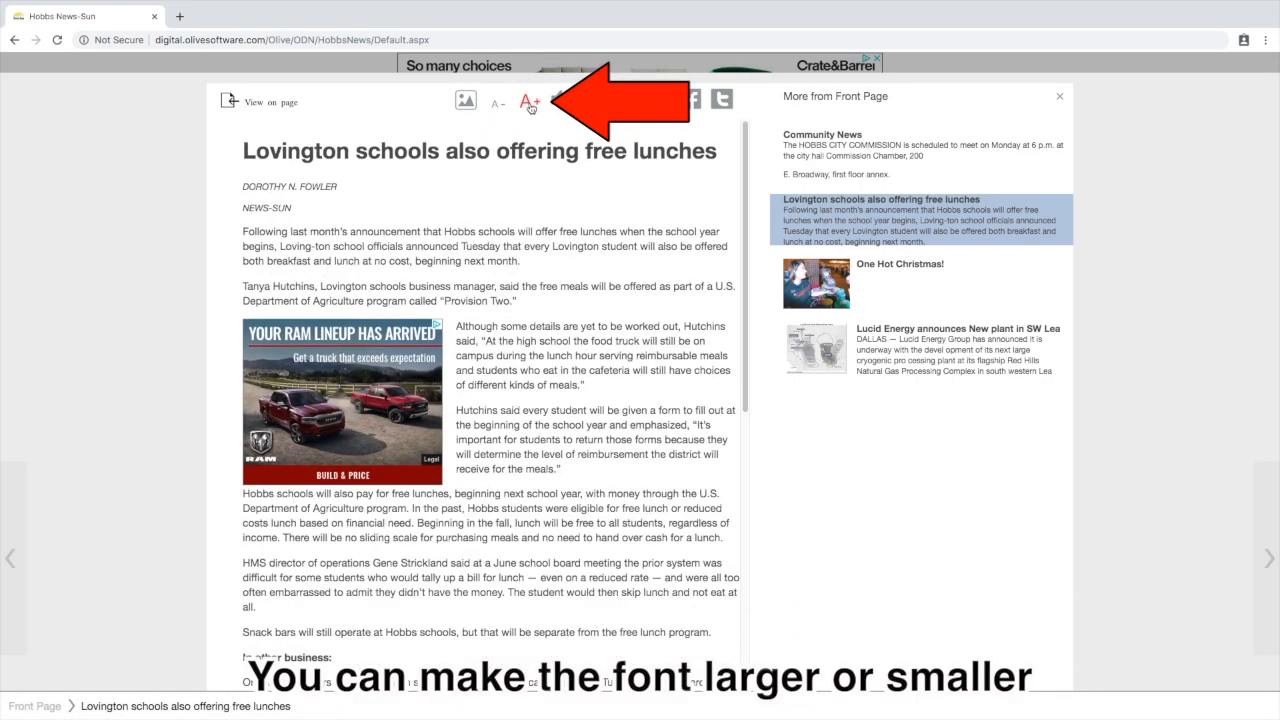
click(531, 104)
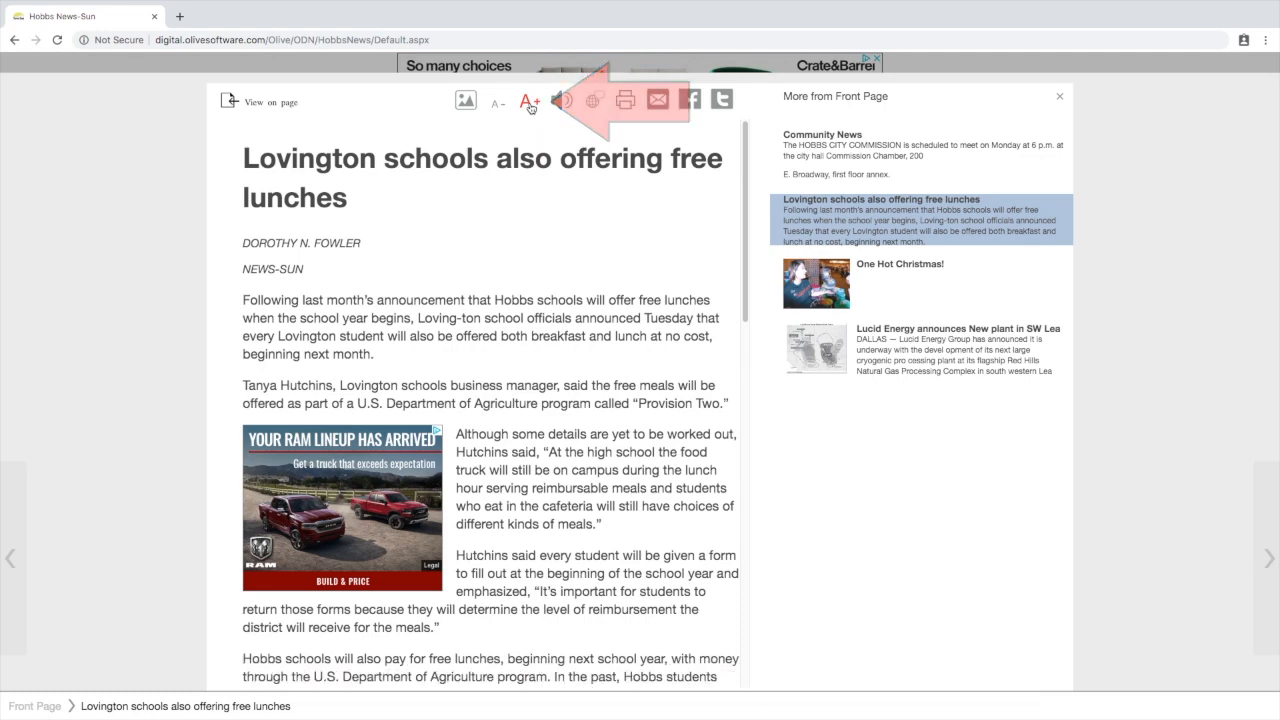
click(498, 103)
Step: Bring up audio playback of the article and a translatable copy in a new tab
click(561, 100)
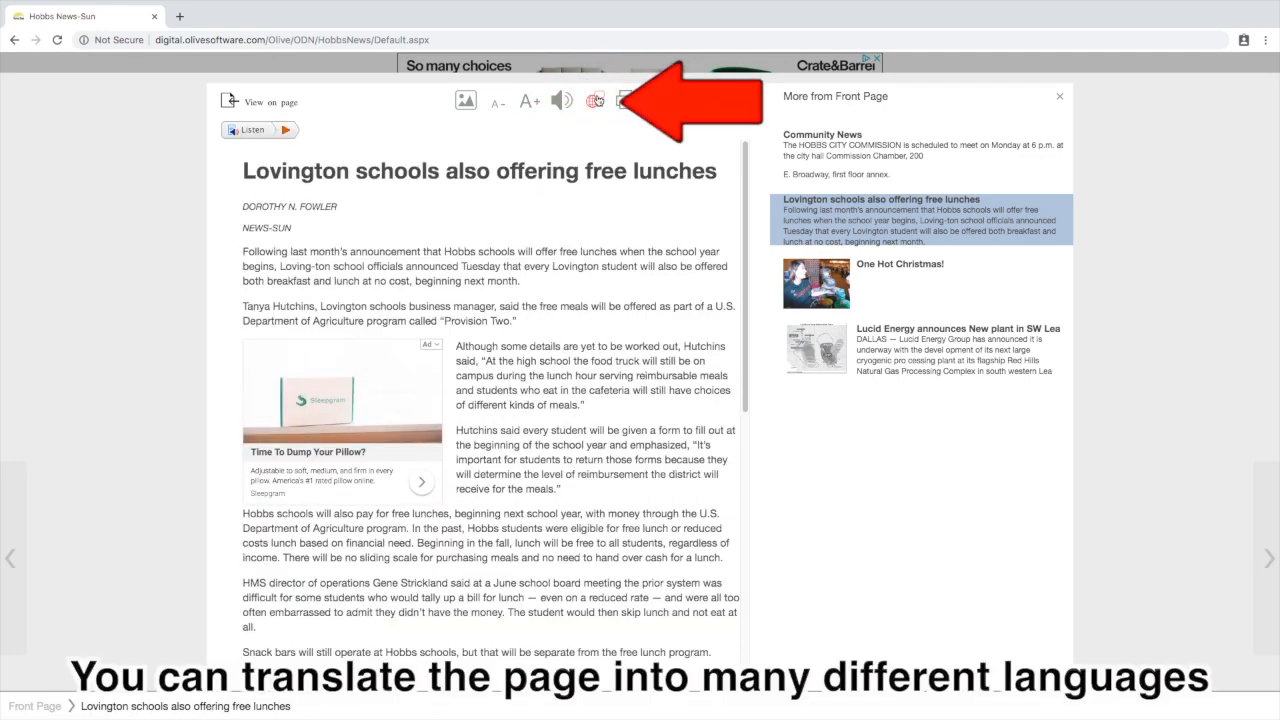
click(595, 102)
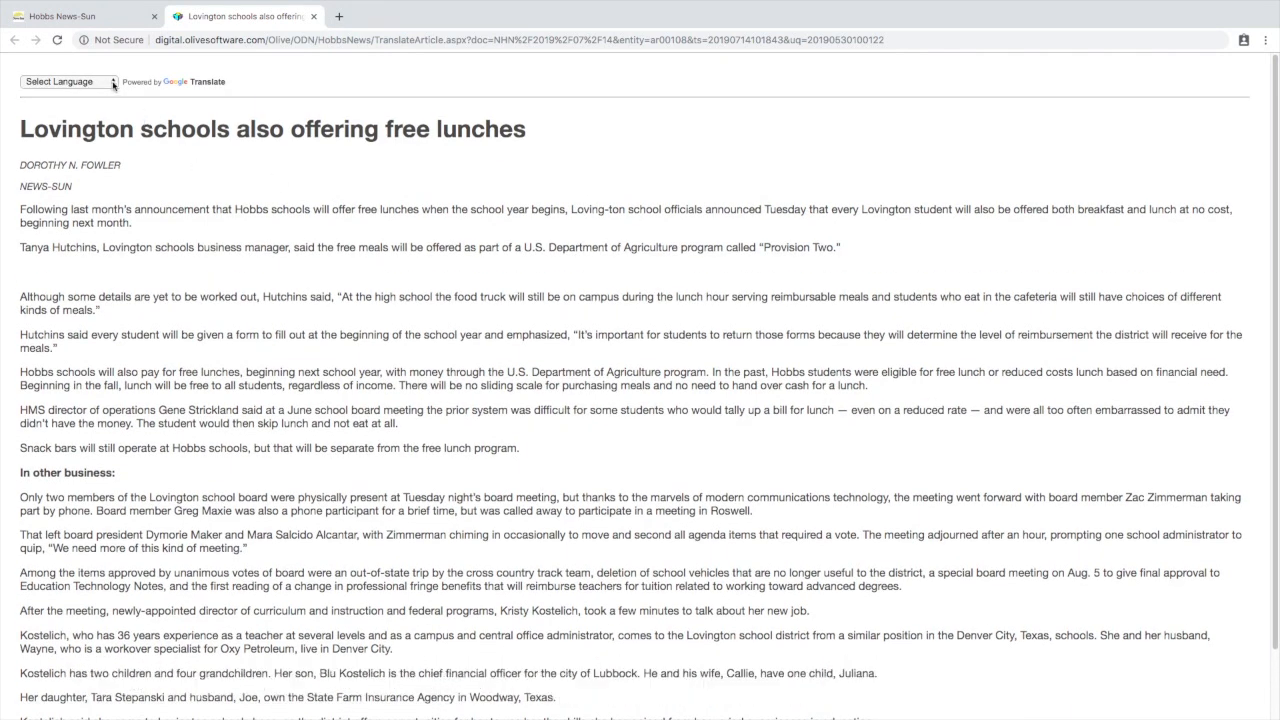
Step: Translate the article into French, then Spanish, show the original English, and close the reader
click(113, 82)
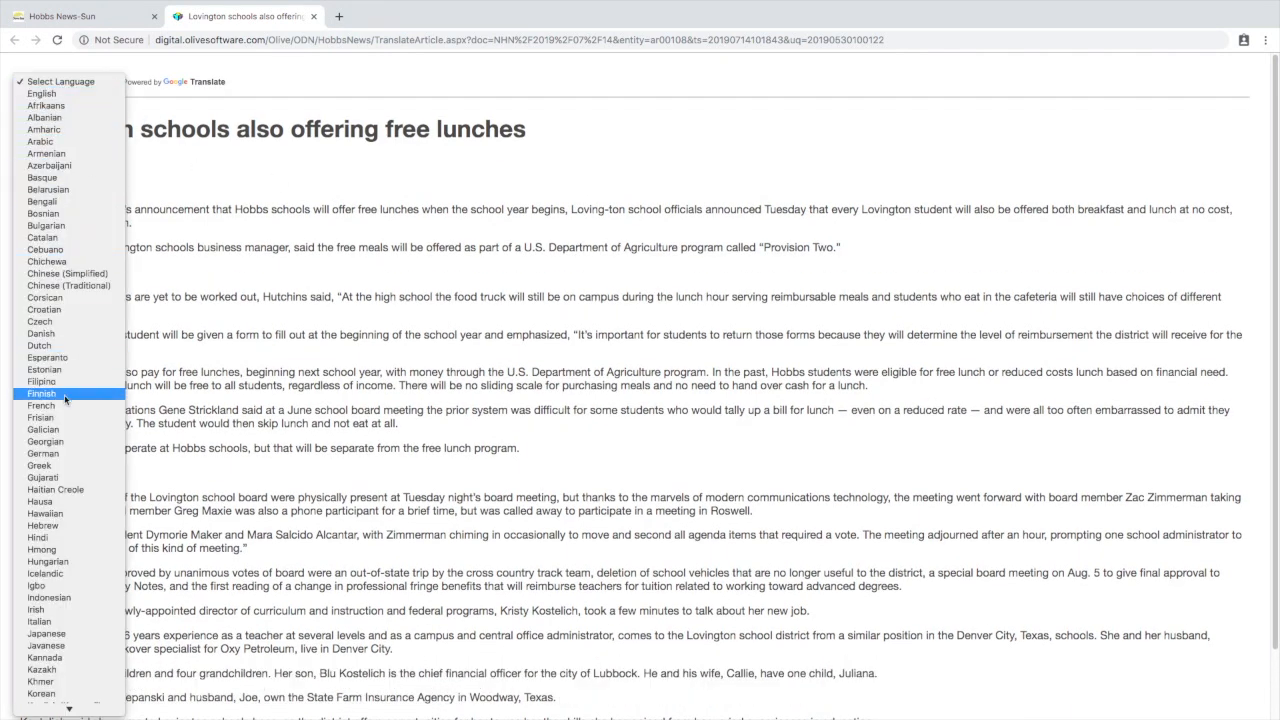
click(41, 405)
click(102, 110)
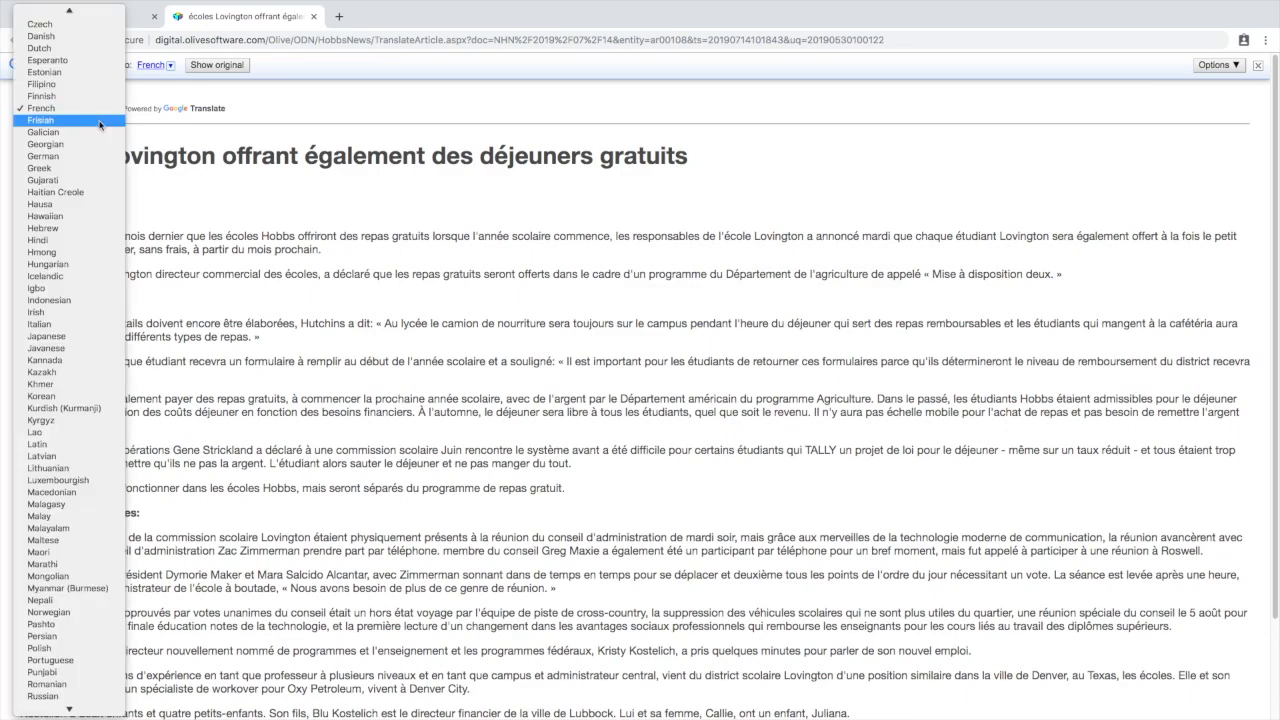
scroll(70, 400, down, 3)
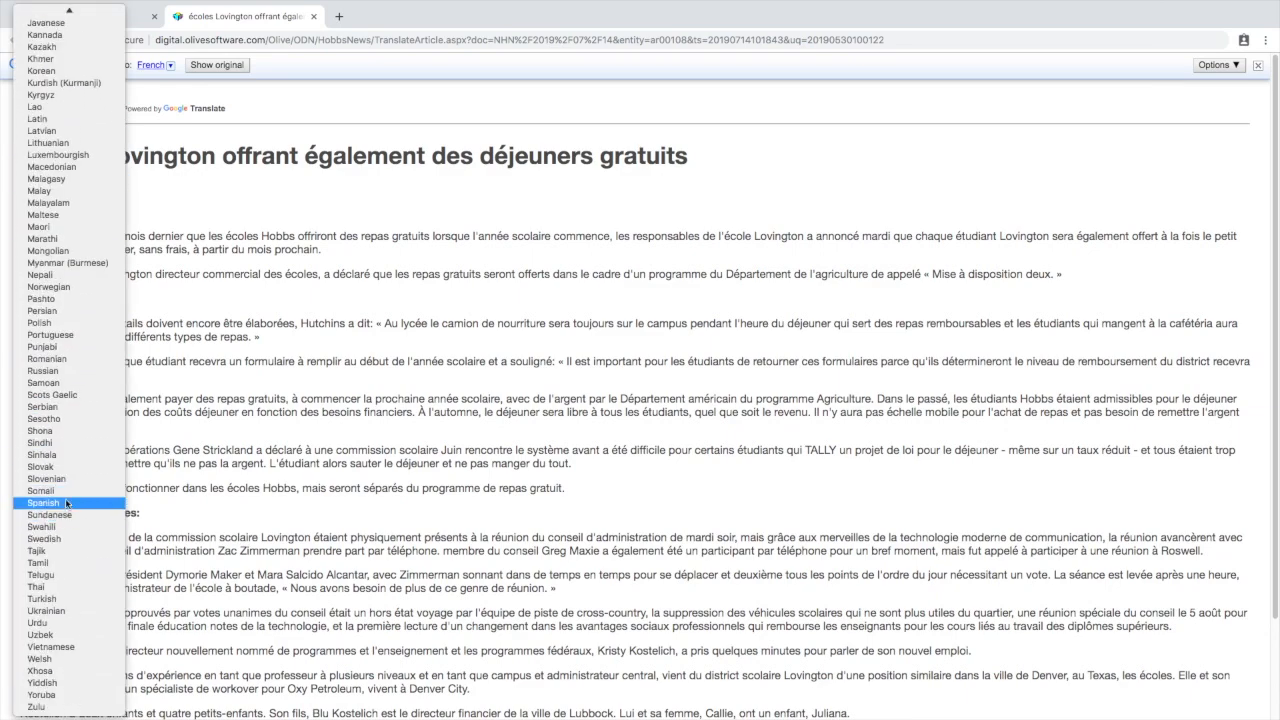
click(60, 505)
click(220, 64)
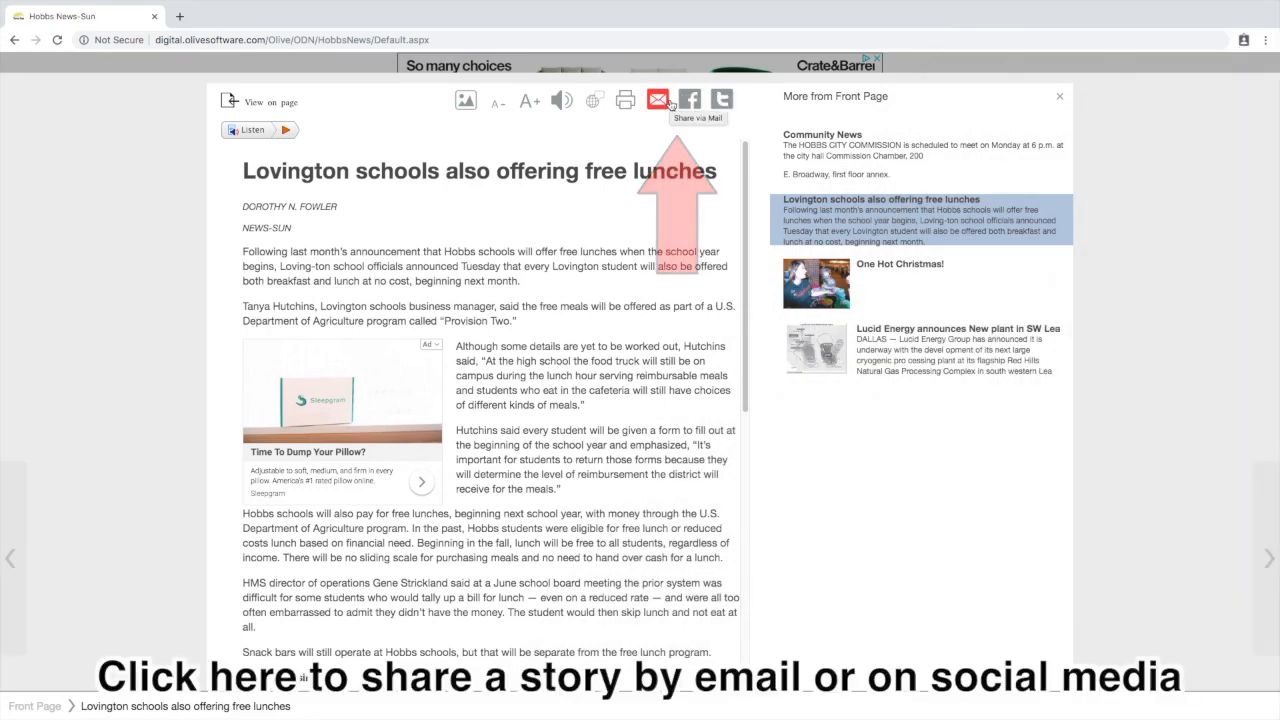
click(1061, 99)
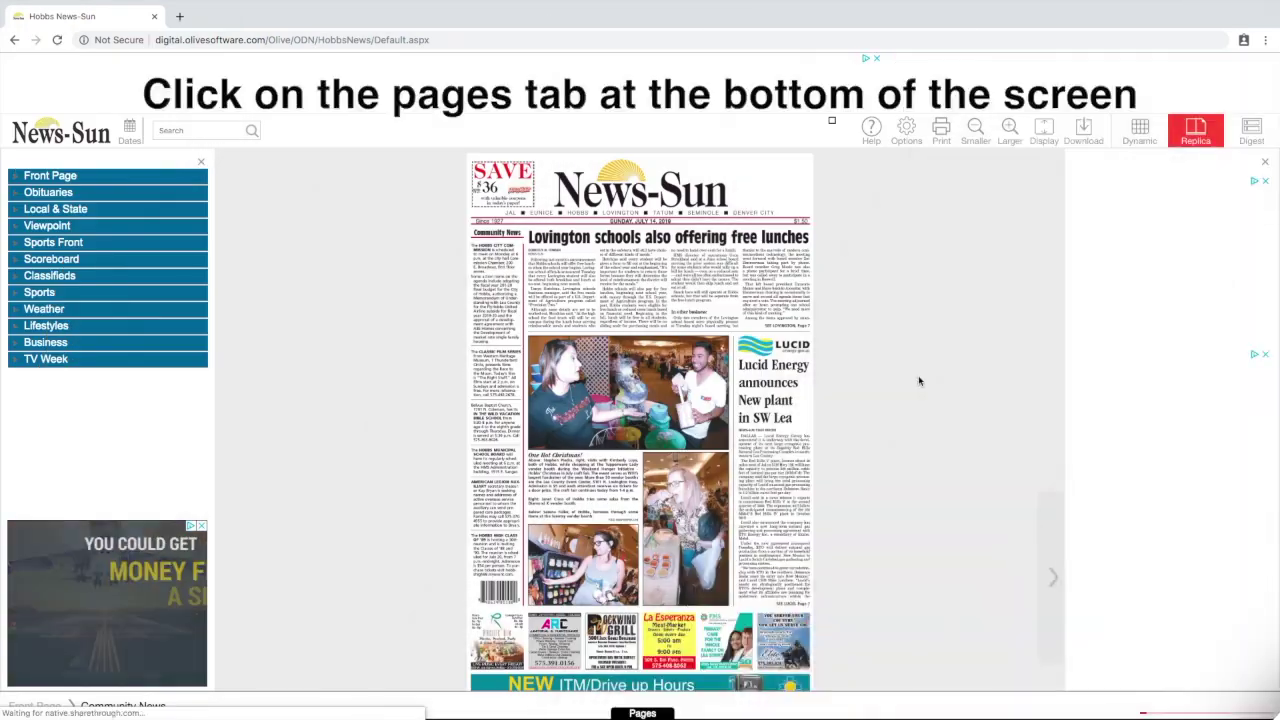
Step: Browse the edition's page thumbnails forward and back, then view page 8 full size
click(643, 713)
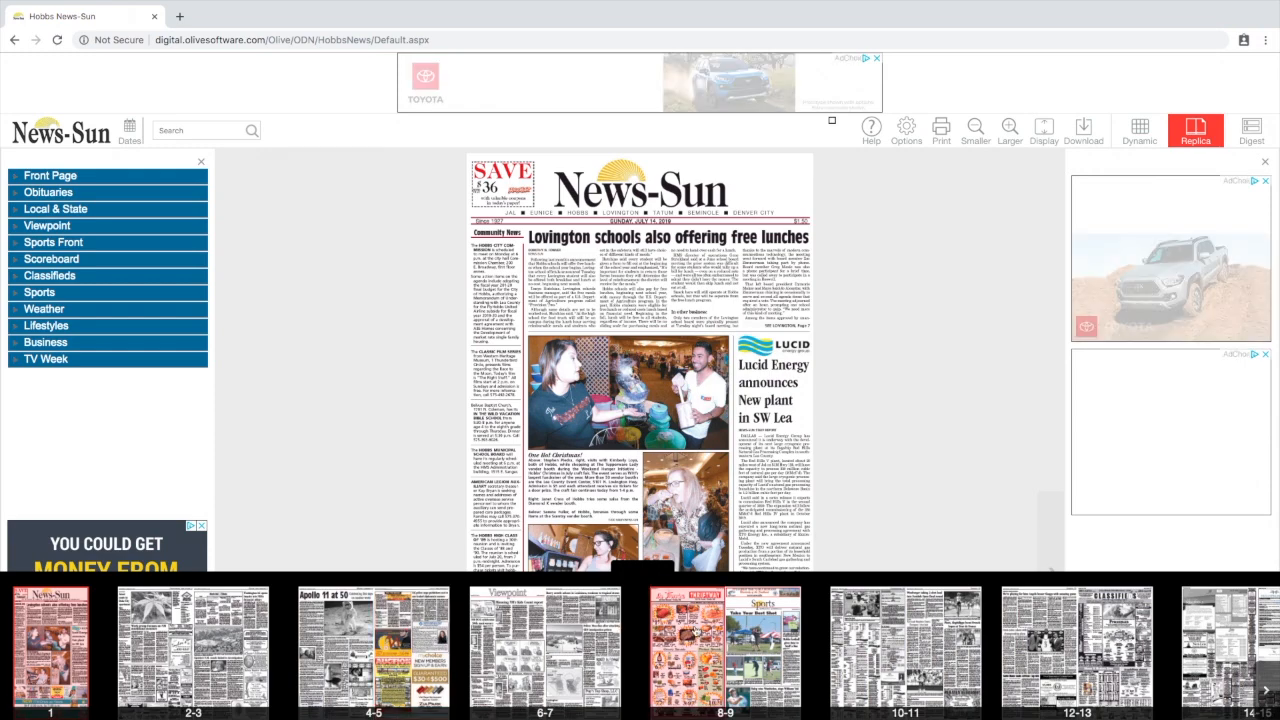
click(1268, 690)
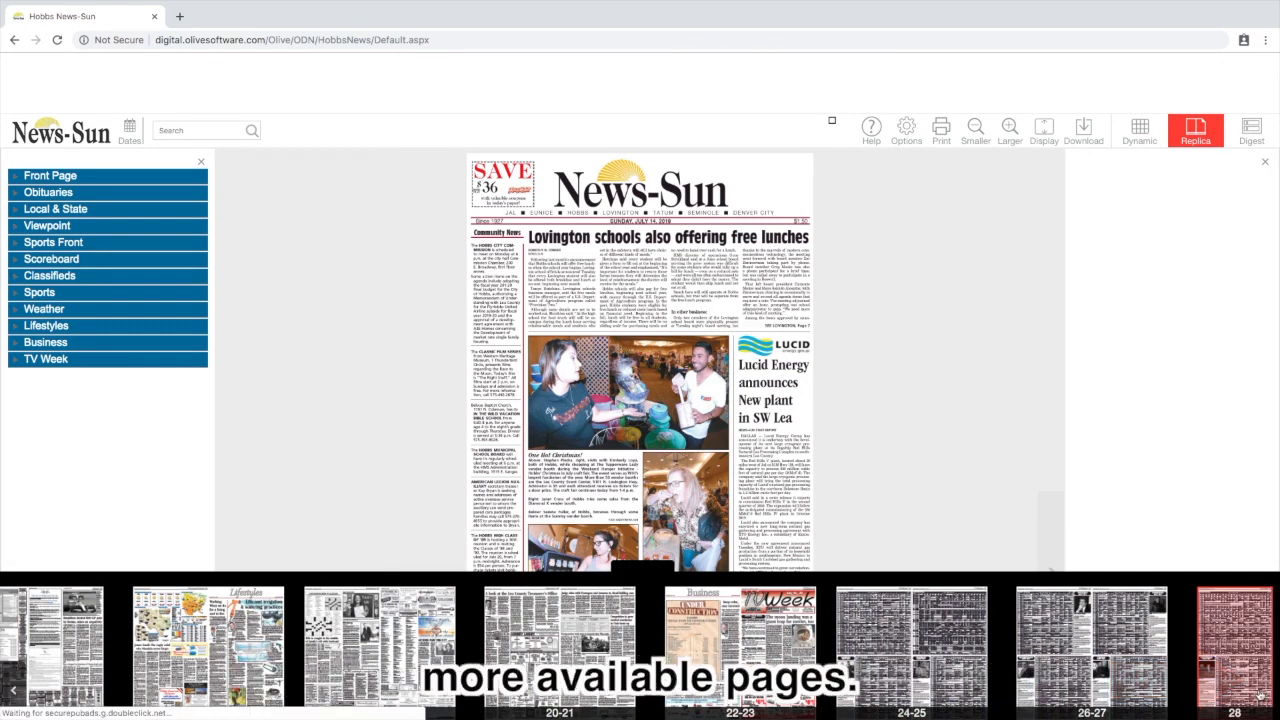
click(12, 688)
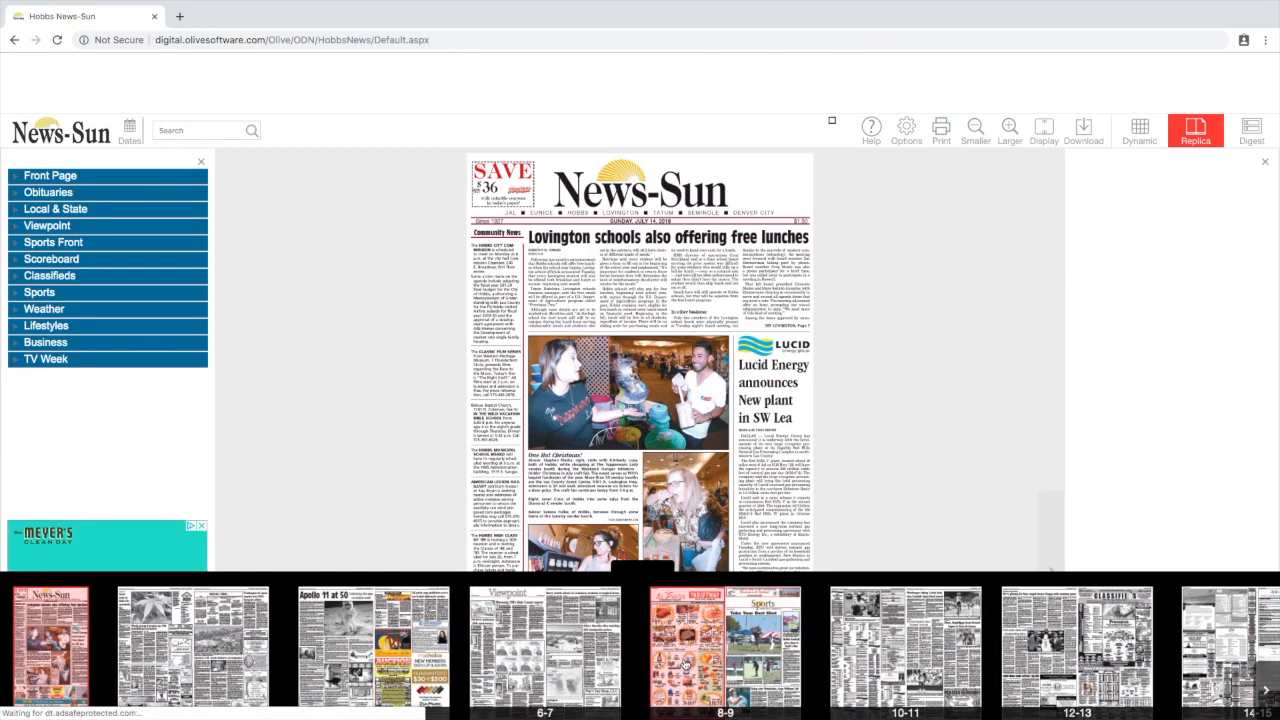
click(686, 660)
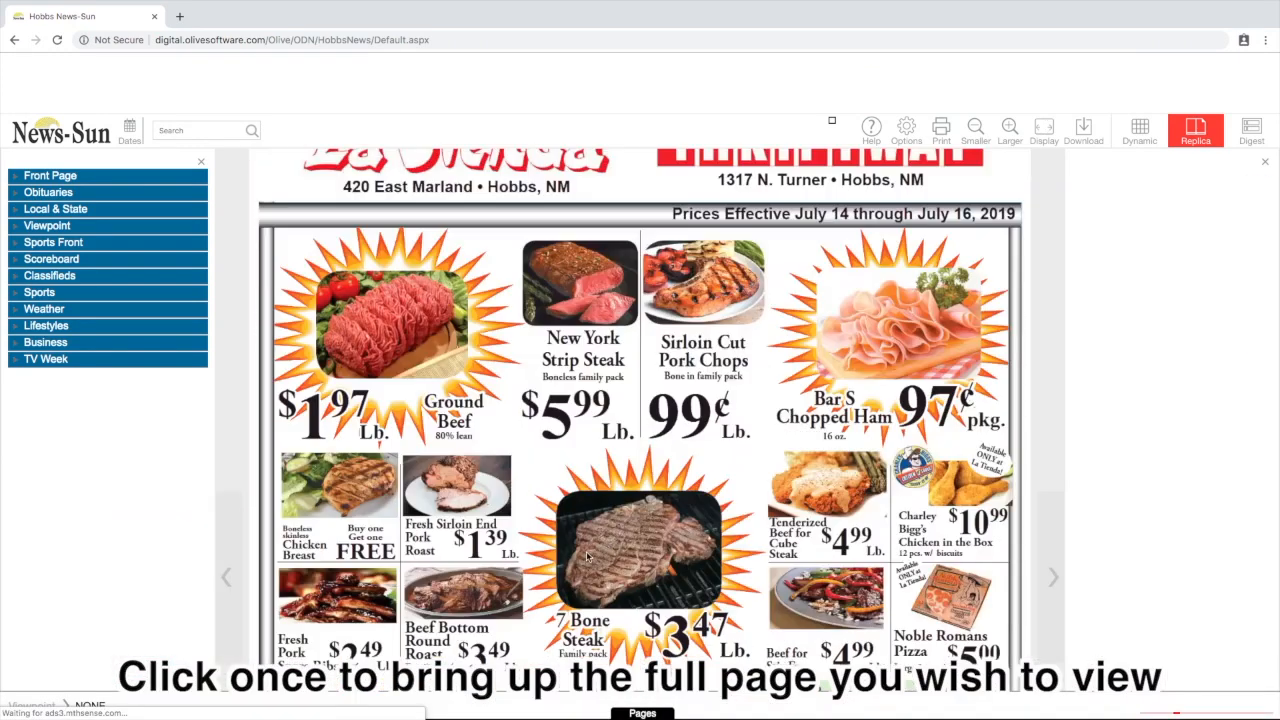
scroll(588, 556, down, 8)
scroll(588, 556, up, 10)
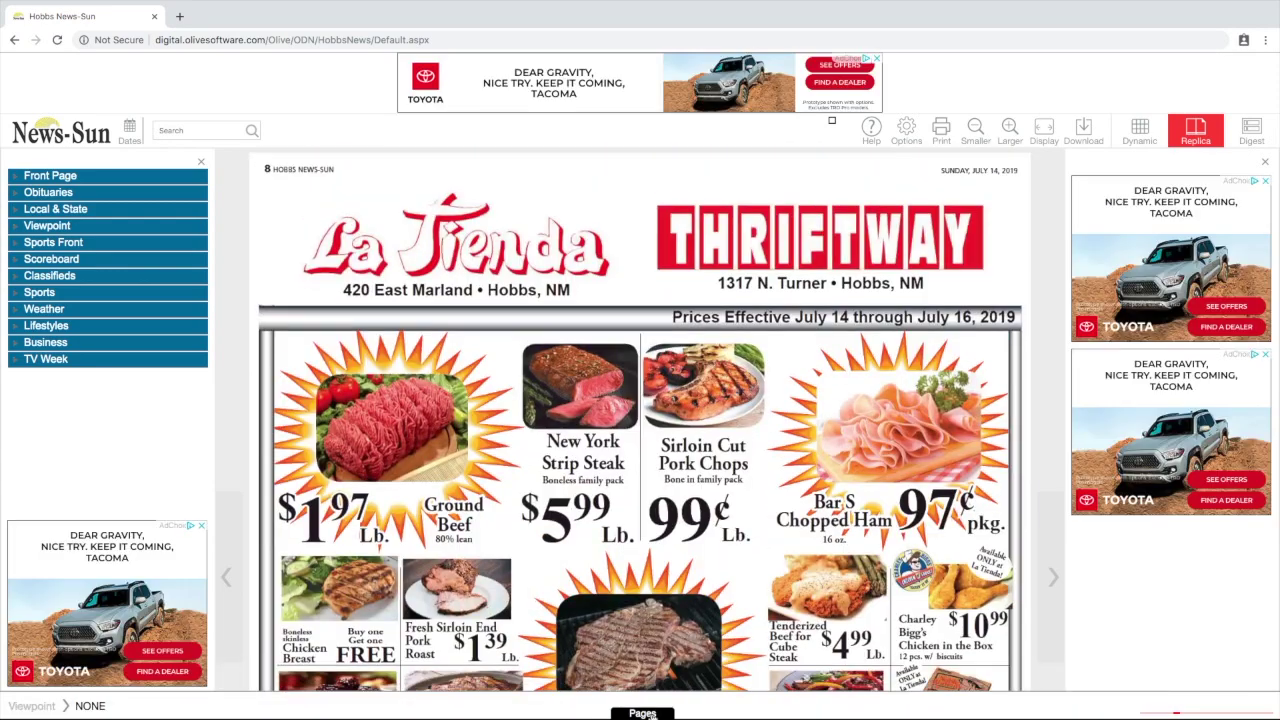
Step: Jump to the Classifieds page 13 from the page thumbnails
click(642, 713)
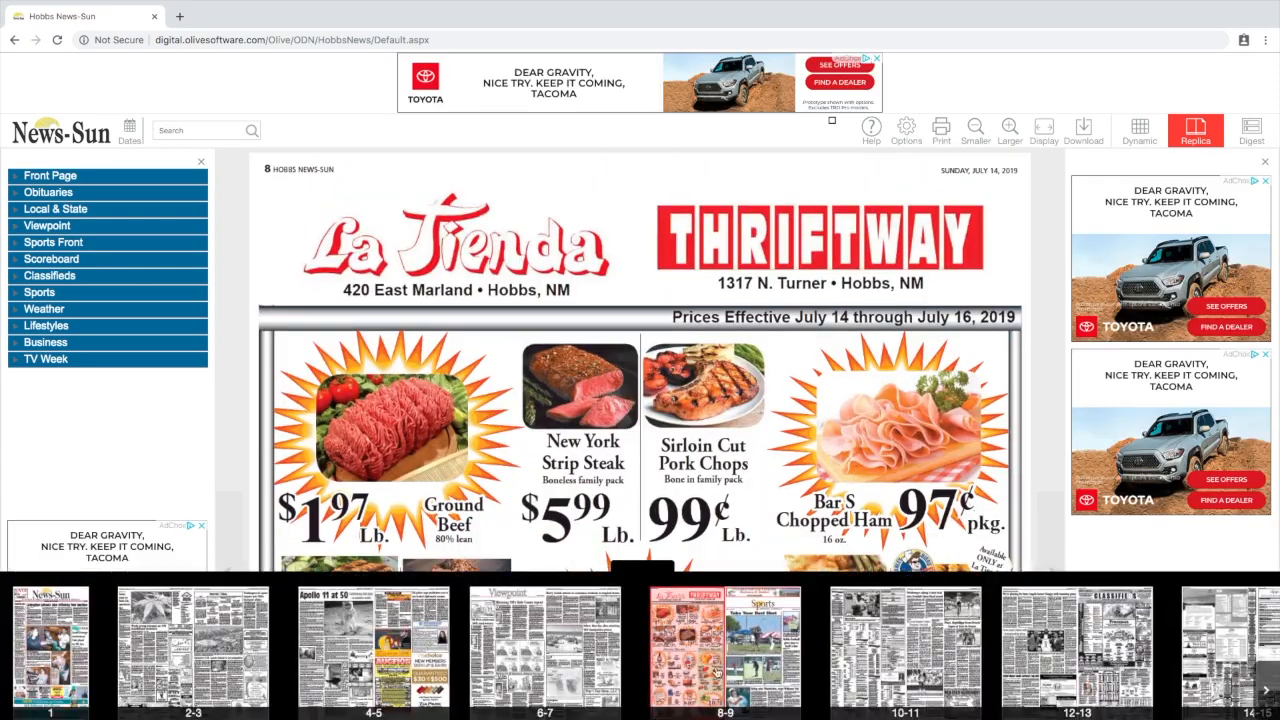
click(1107, 607)
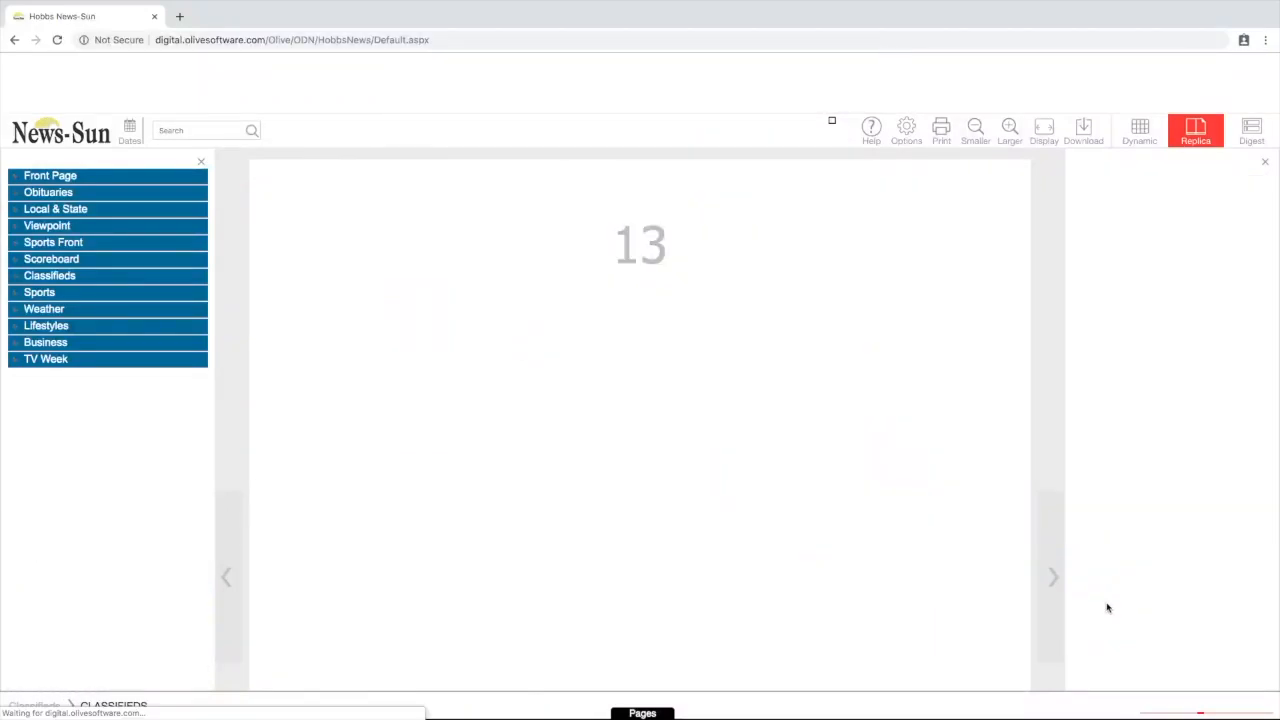
scroll(705, 412, down, 5)
scroll(705, 412, down, 5)
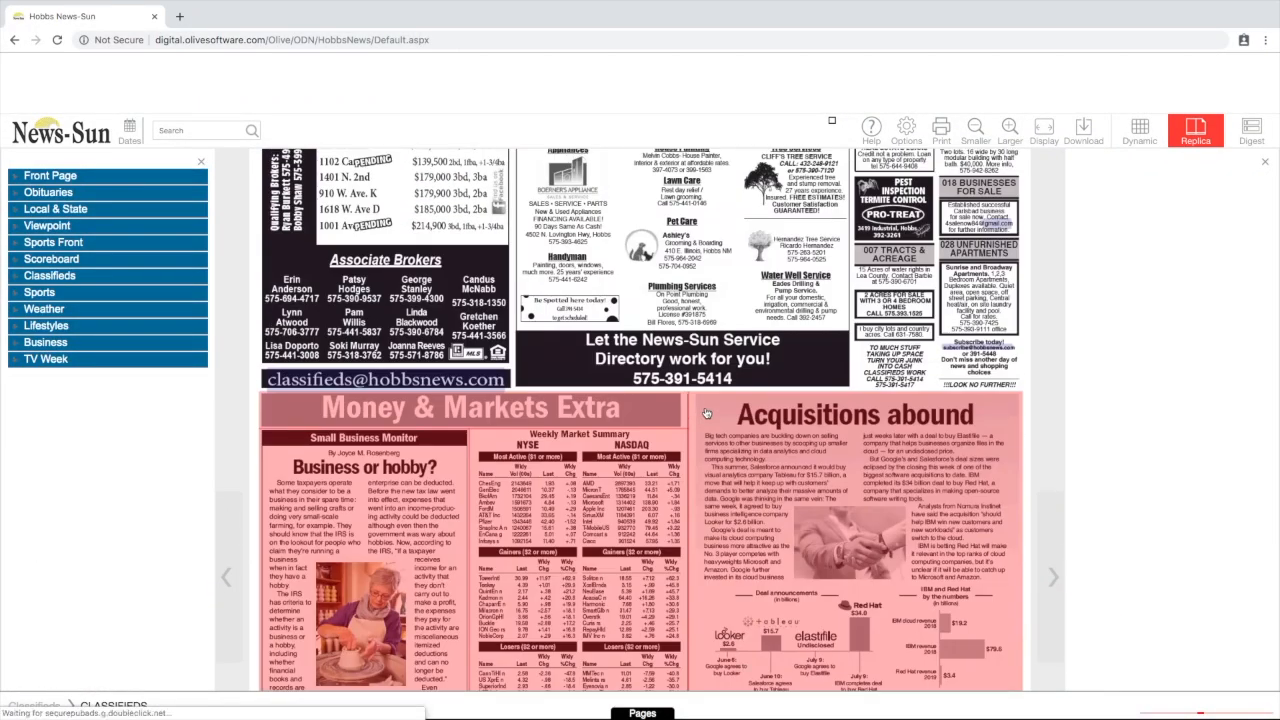
scroll(705, 412, down, 5)
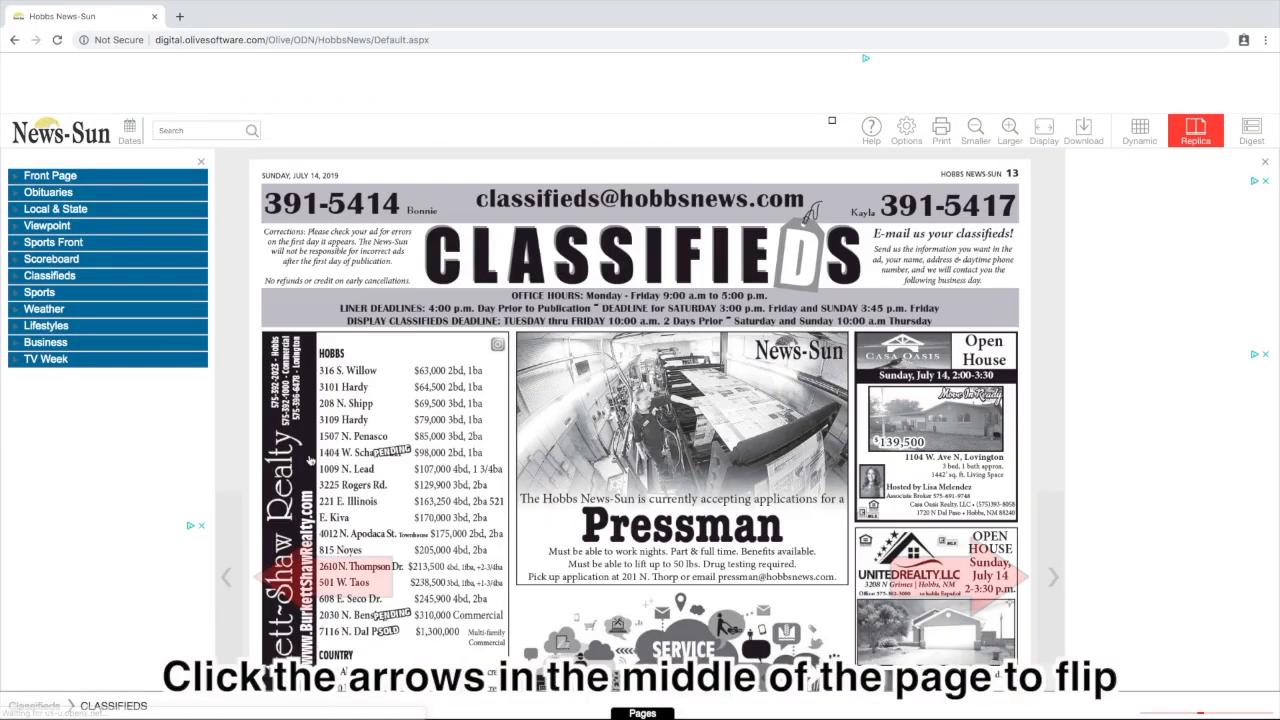
Step: Flip backward through pages 12, 11 and 10 to Sports page 9
click(228, 577)
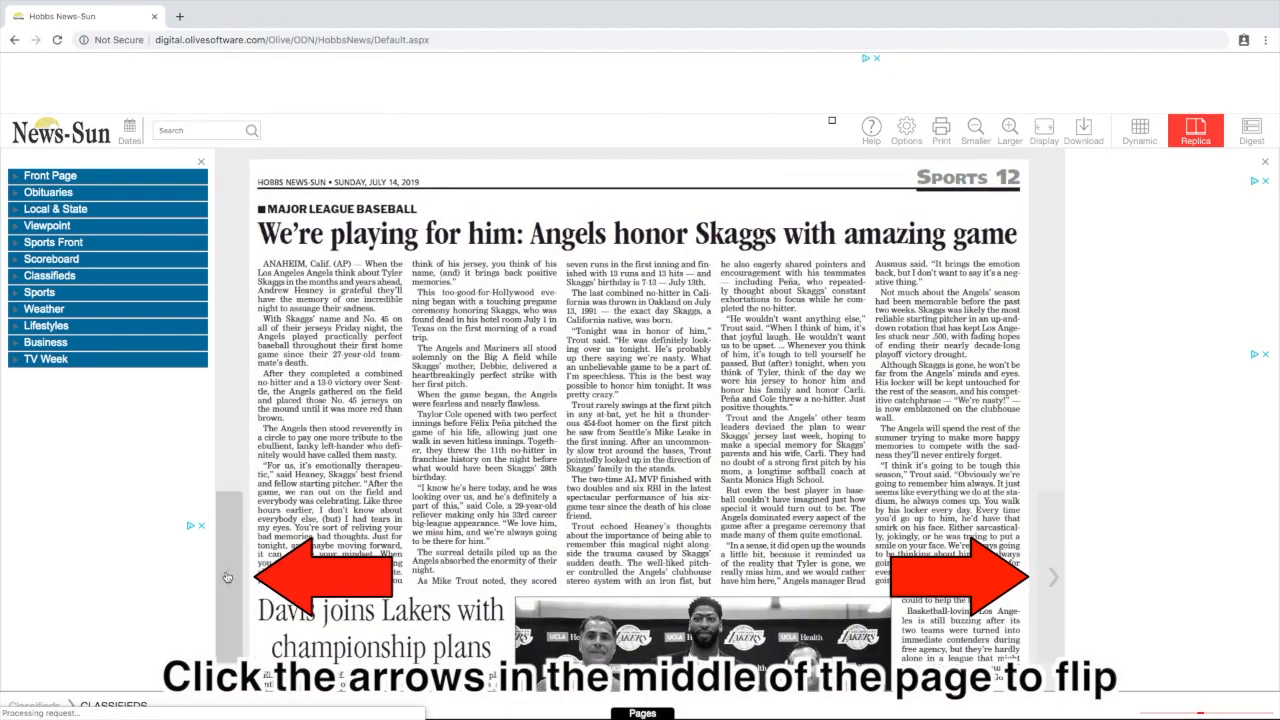
click(228, 577)
click(228, 577)
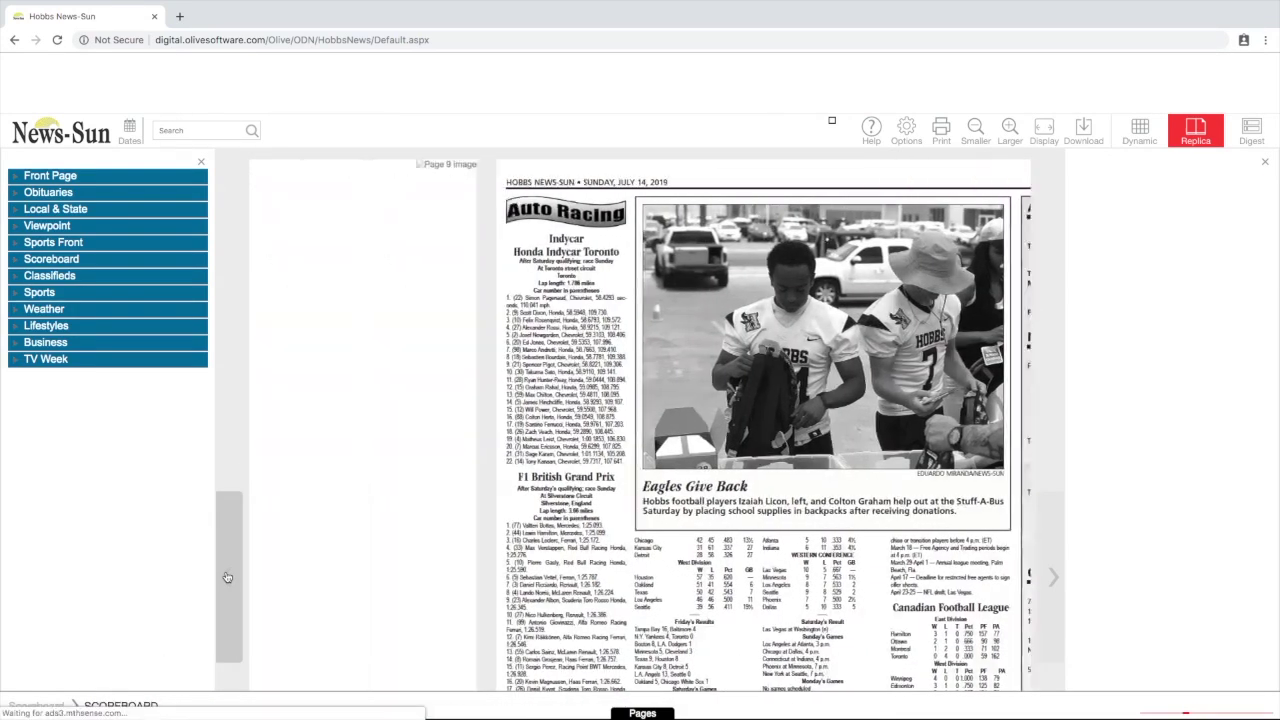
click(228, 577)
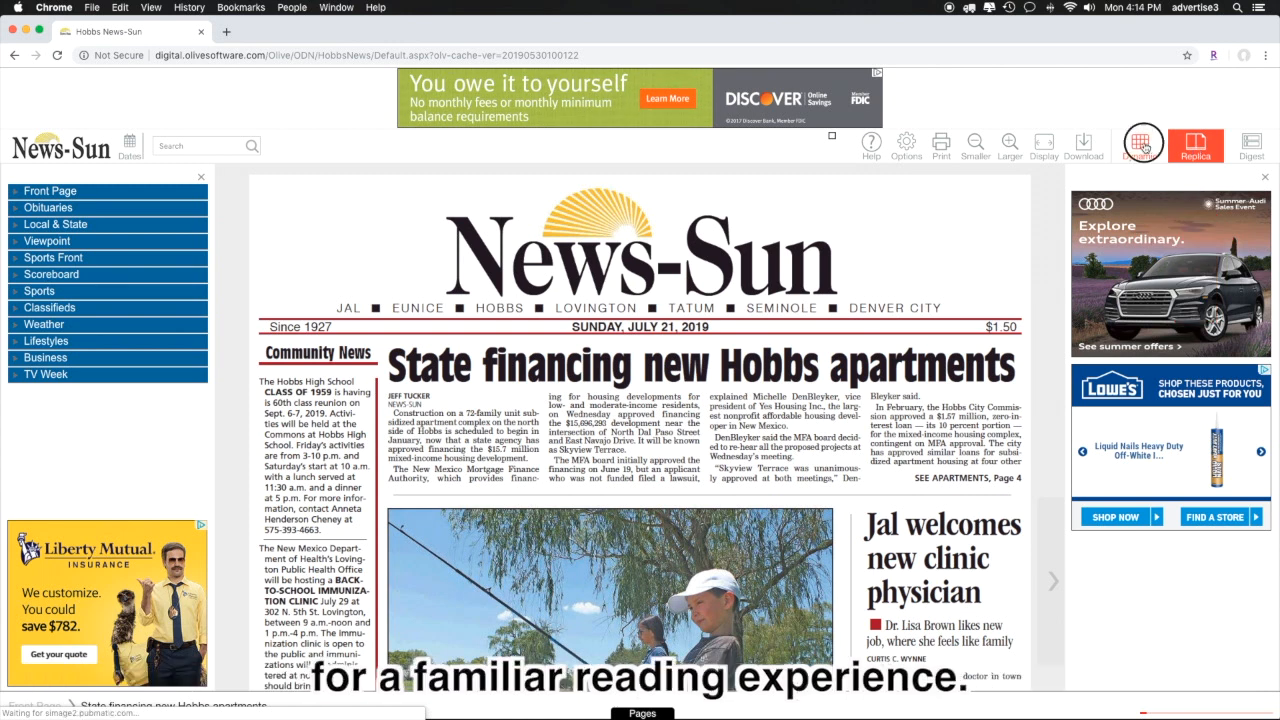
Step: In Dynamic view, browse Obituaries and Viewpoint, then read the Sports Front Alaphilippe Tour climb story
click(1143, 145)
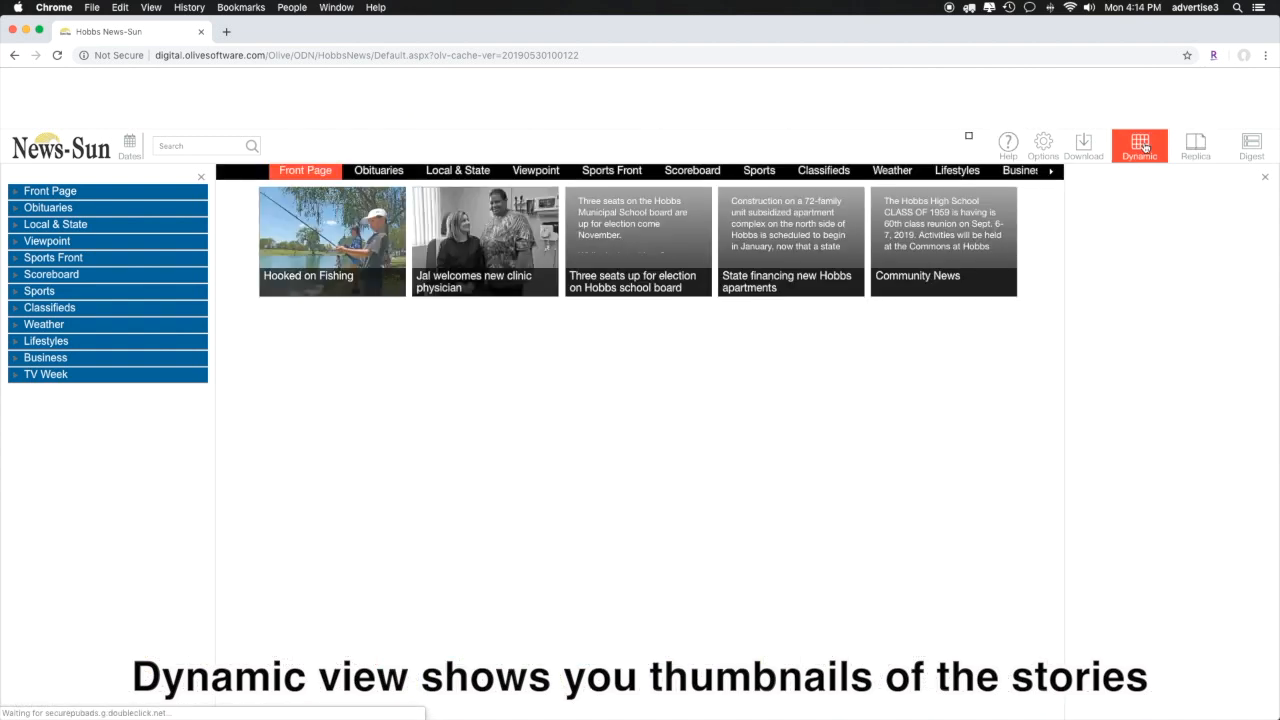
click(378, 170)
click(535, 170)
click(600, 172)
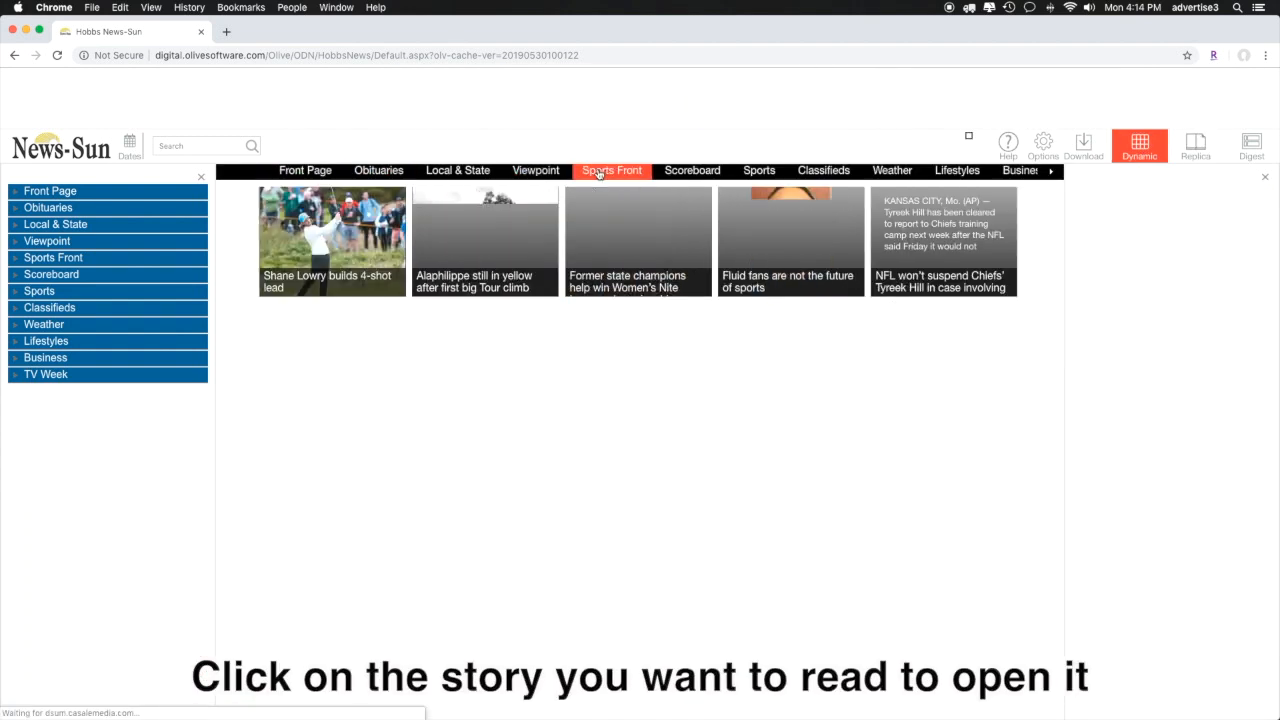
click(485, 240)
scroll(563, 261, down, 5)
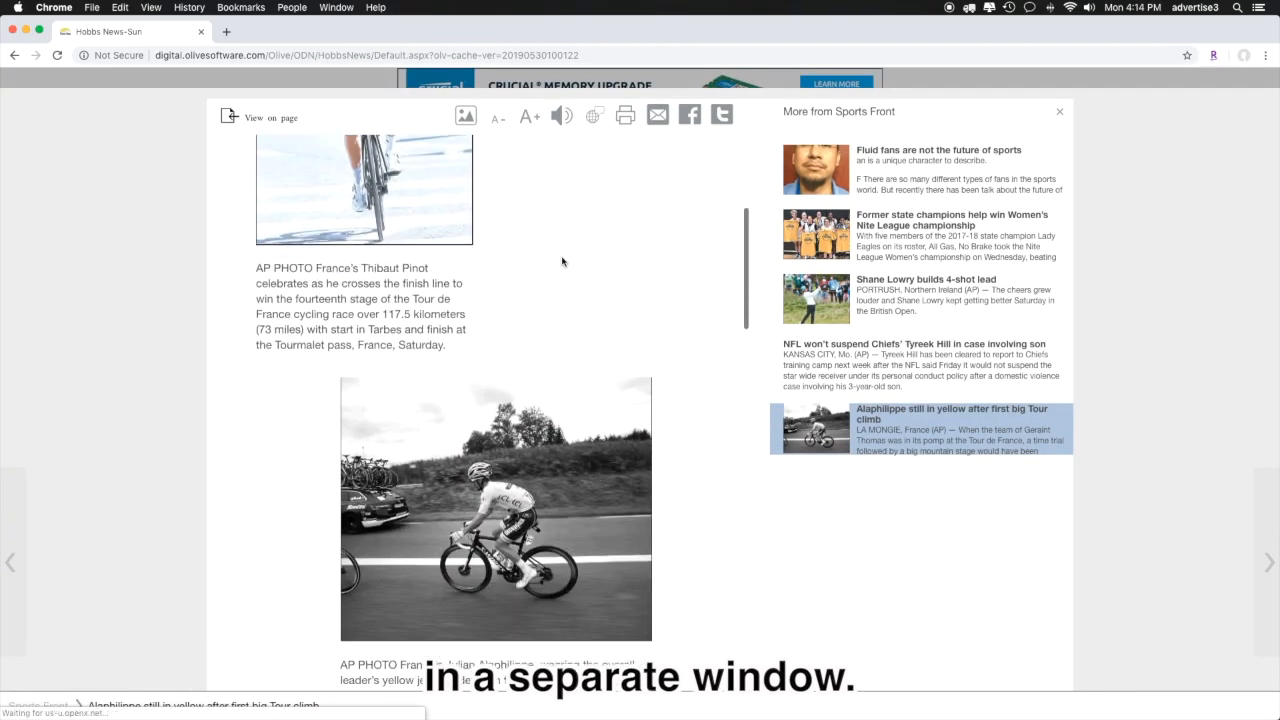
scroll(563, 261, down, 5)
scroll(563, 261, down, 5)
scroll(563, 261, down, 5)
scroll(563, 261, down, 3)
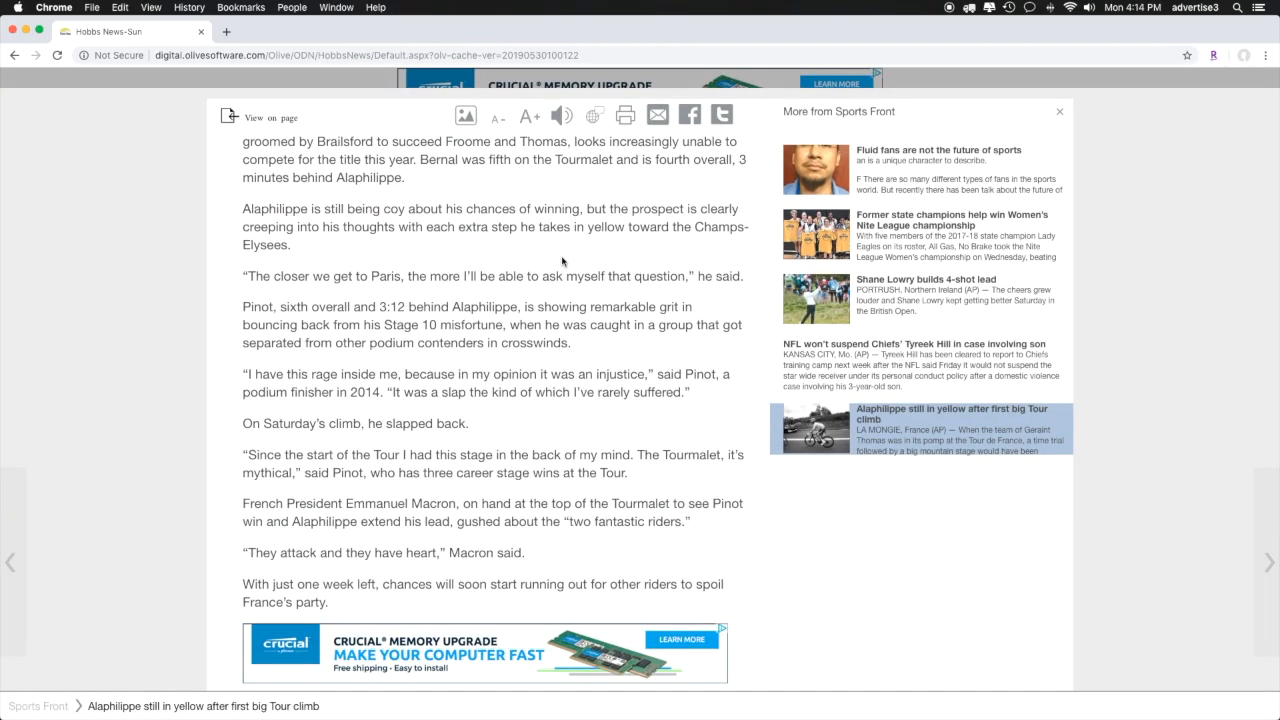
scroll(563, 261, up, 10)
Step: View the story in print layout and plain text, see it on its full page, then switch to Digest view
click(465, 117)
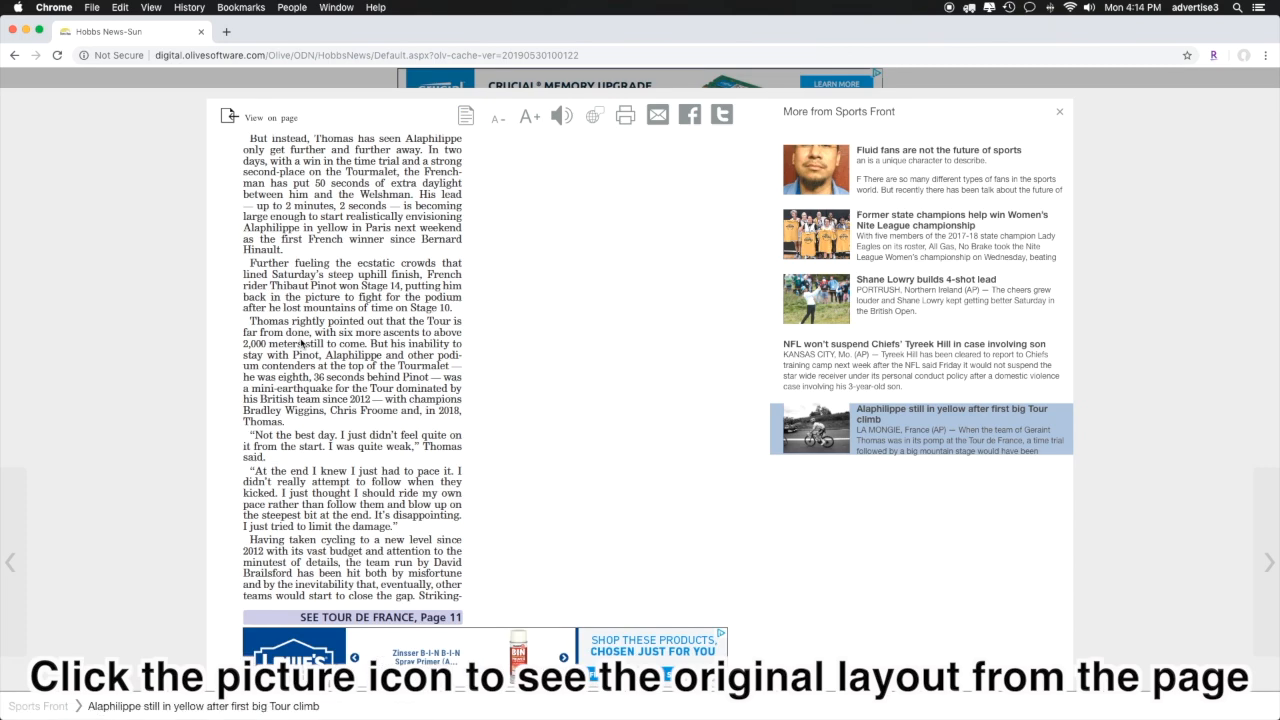
click(467, 115)
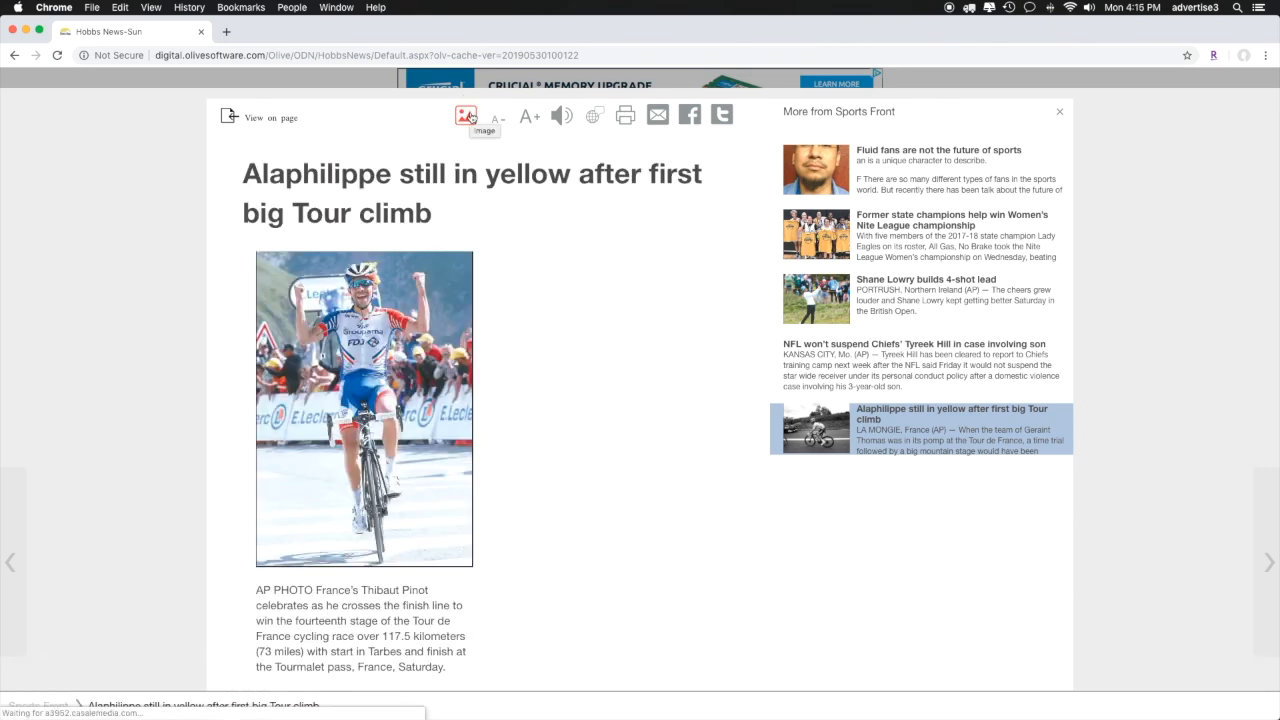
click(261, 118)
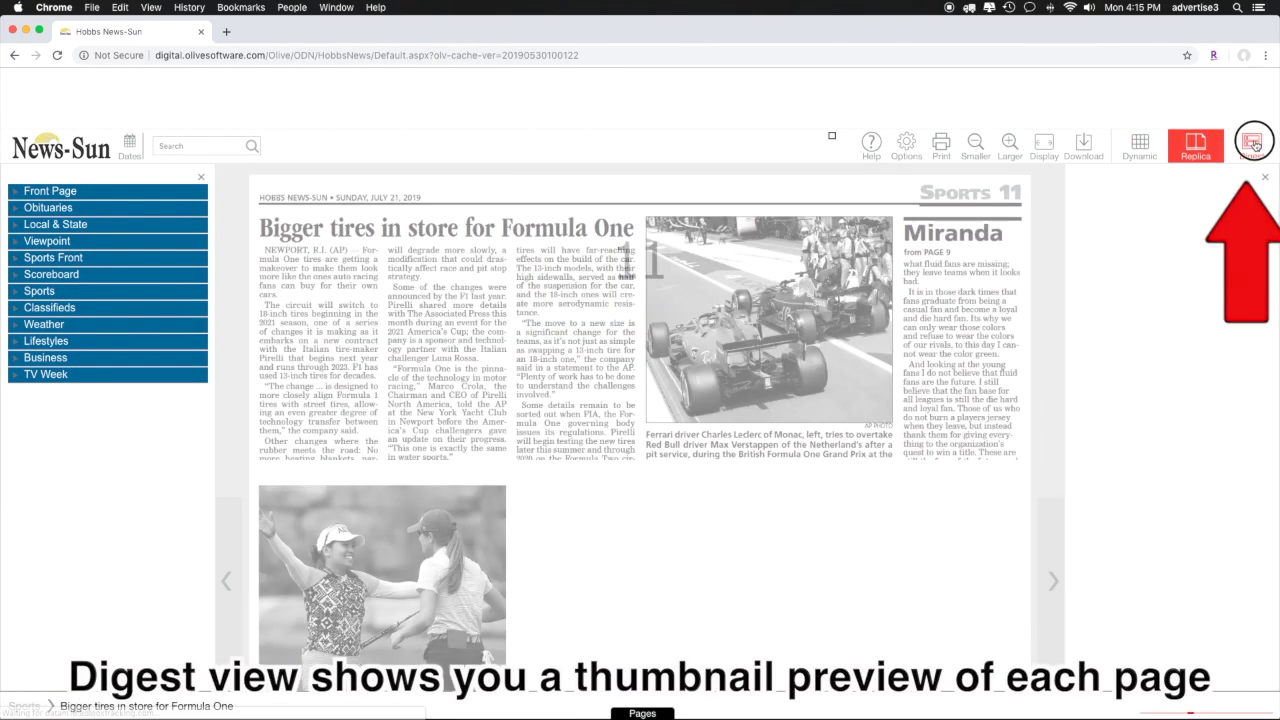
click(1252, 145)
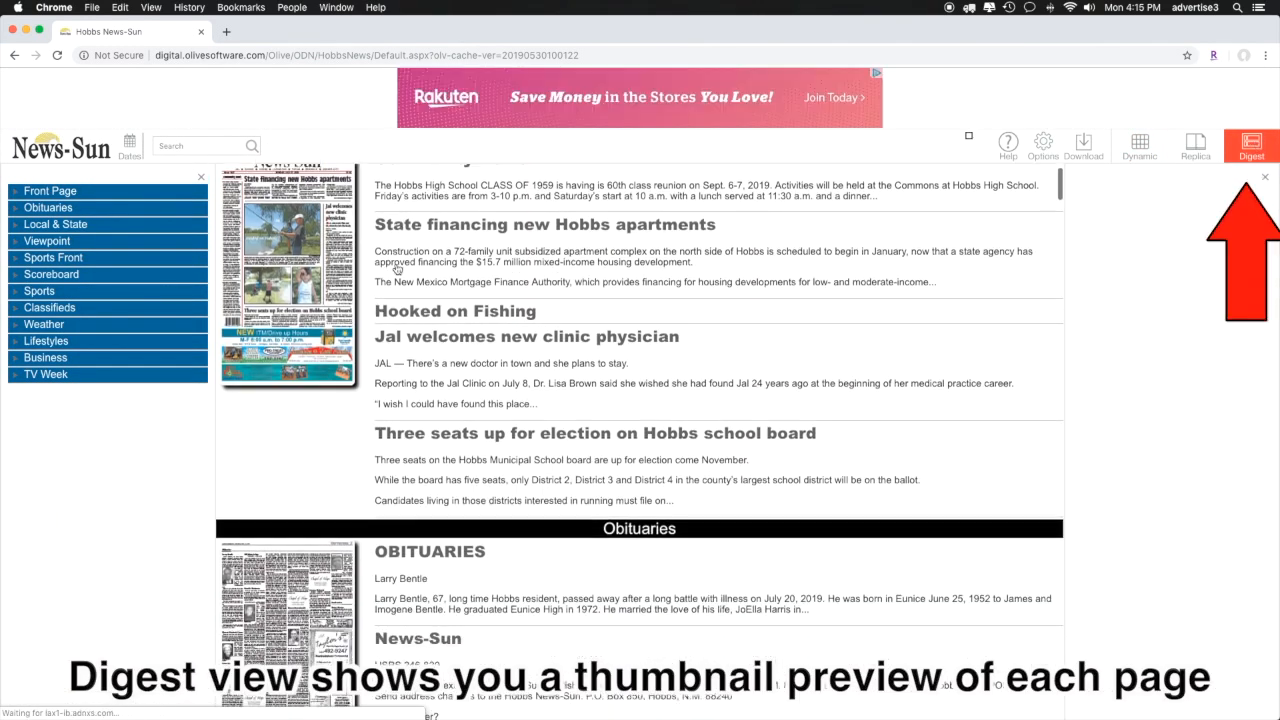
scroll(476, 450, down, 5)
scroll(476, 450, down, 10)
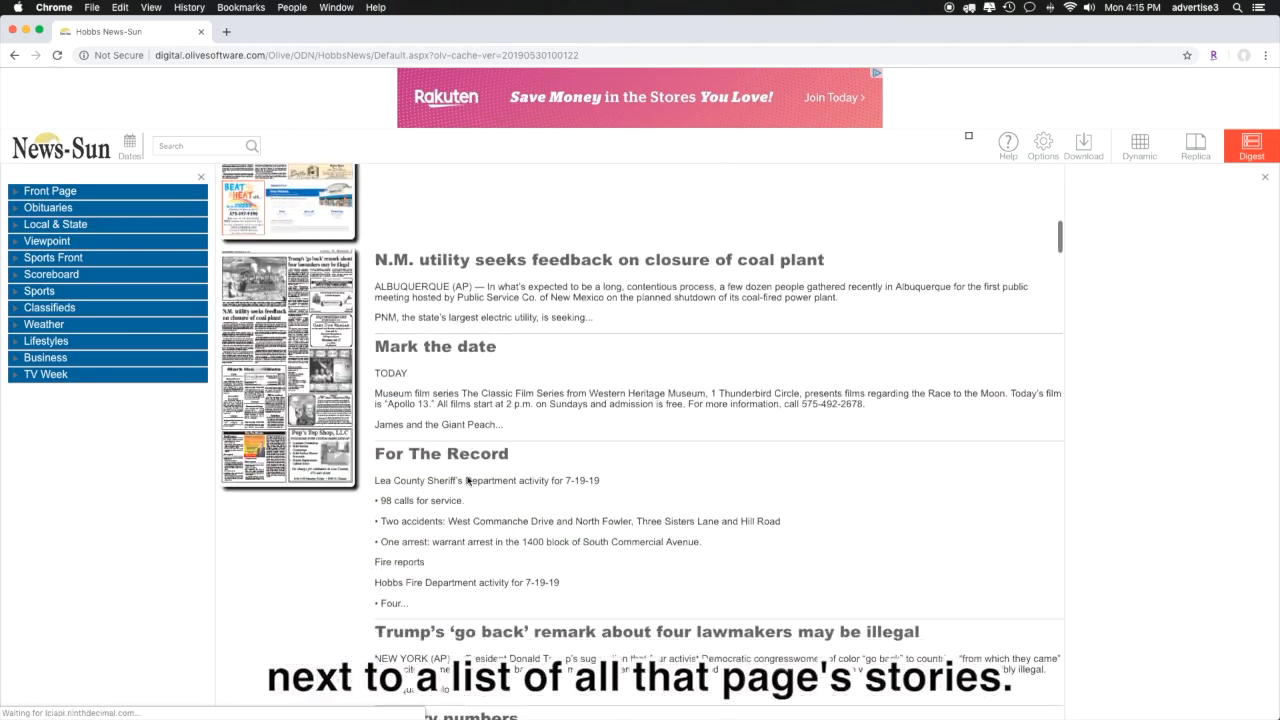
scroll(447, 356, down, 2)
scroll(447, 356, up, 2)
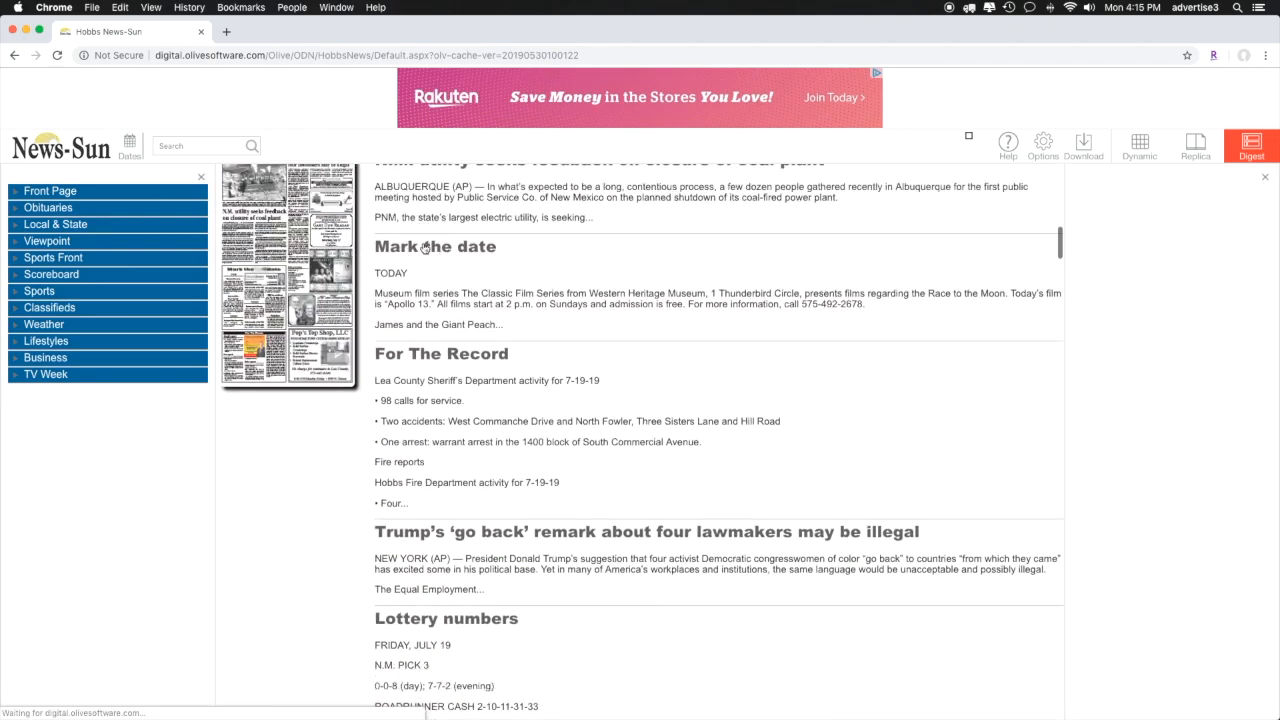
Step: Read the 'Mark the date' story from the digest and bring up the download options
click(423, 247)
scroll(423, 247, down, 4)
scroll(423, 247, down, 4)
scroll(423, 247, down, 3)
scroll(423, 247, up, 5)
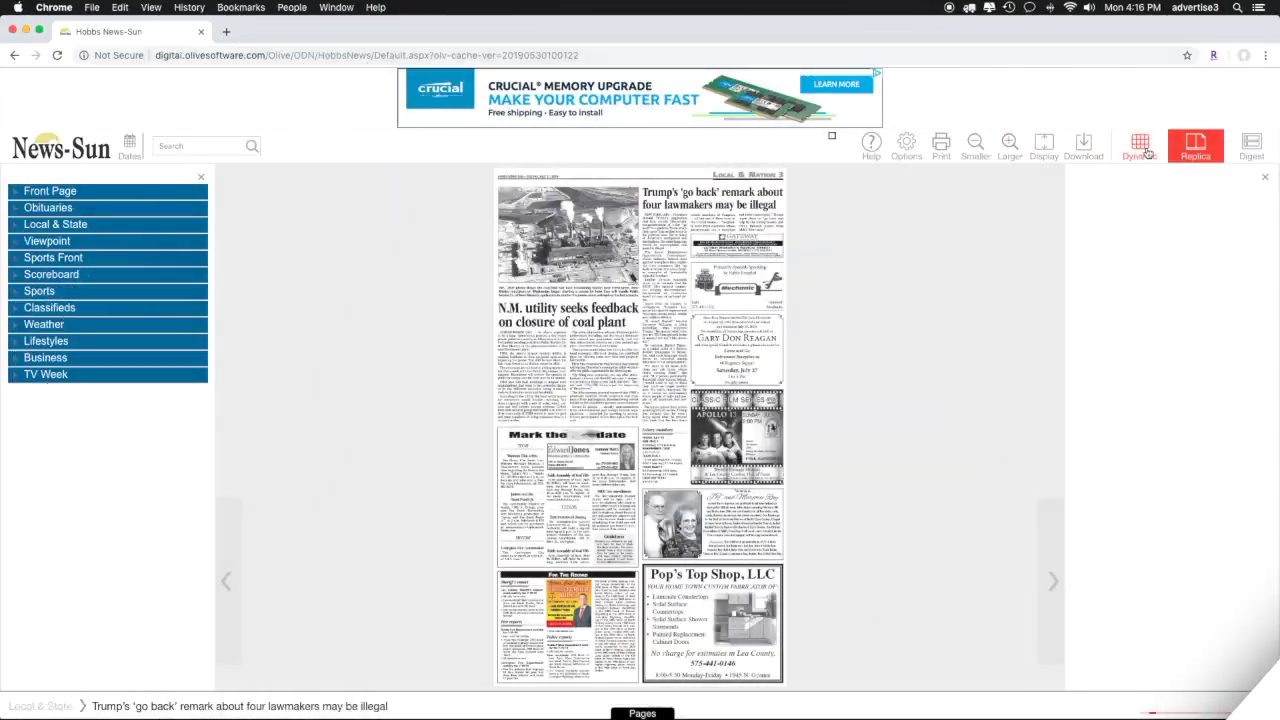
click(1083, 145)
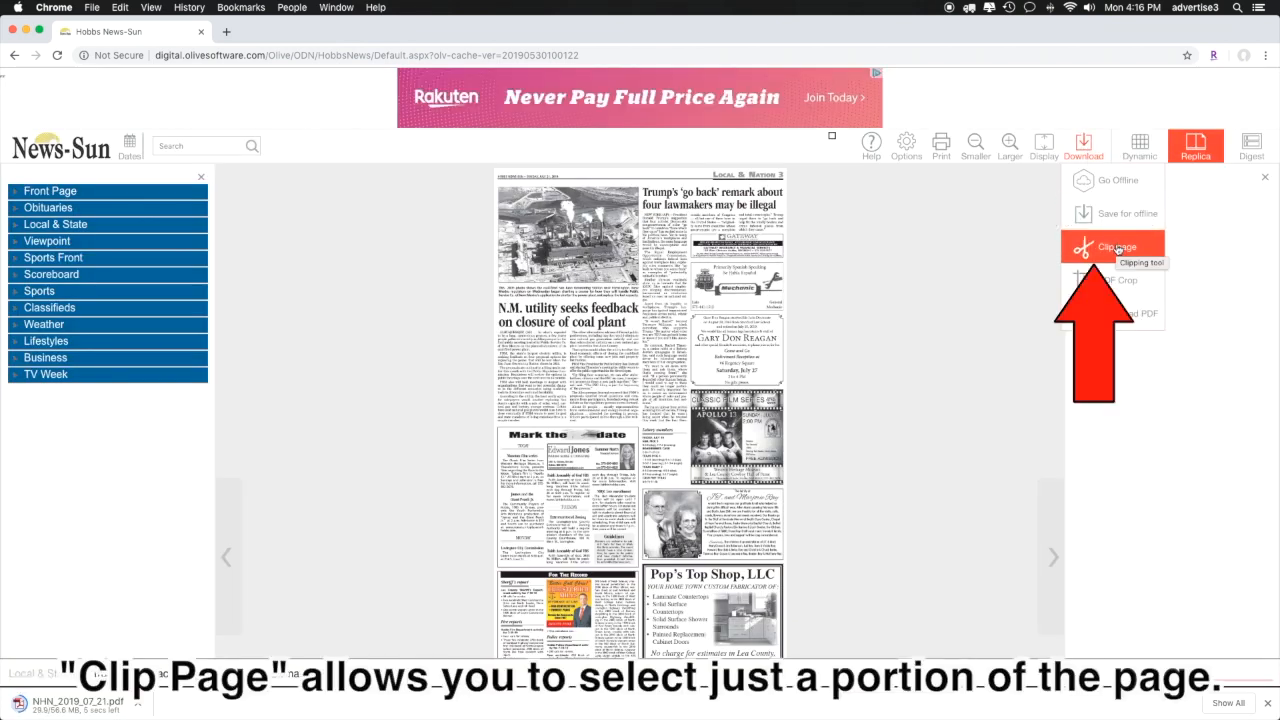
Step: Clip the coal plant article with its photo and save it as an image
click(1116, 246)
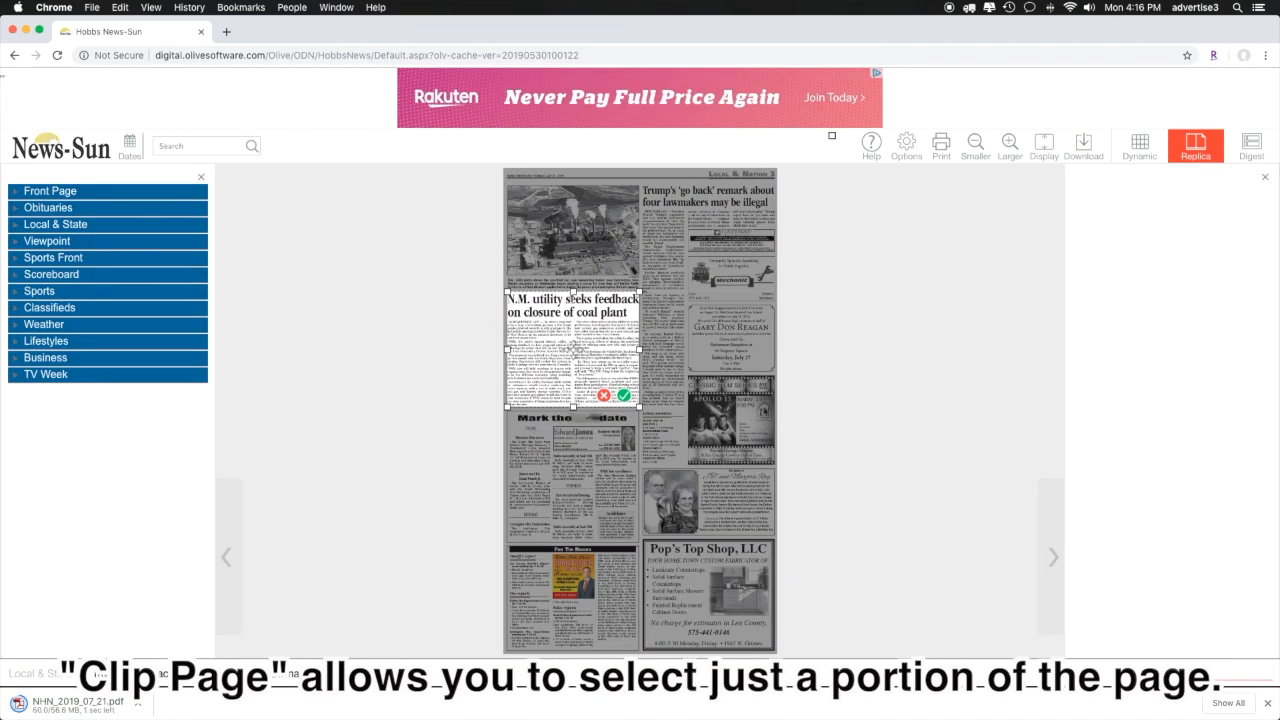
drag(575, 293, 569, 184)
click(624, 397)
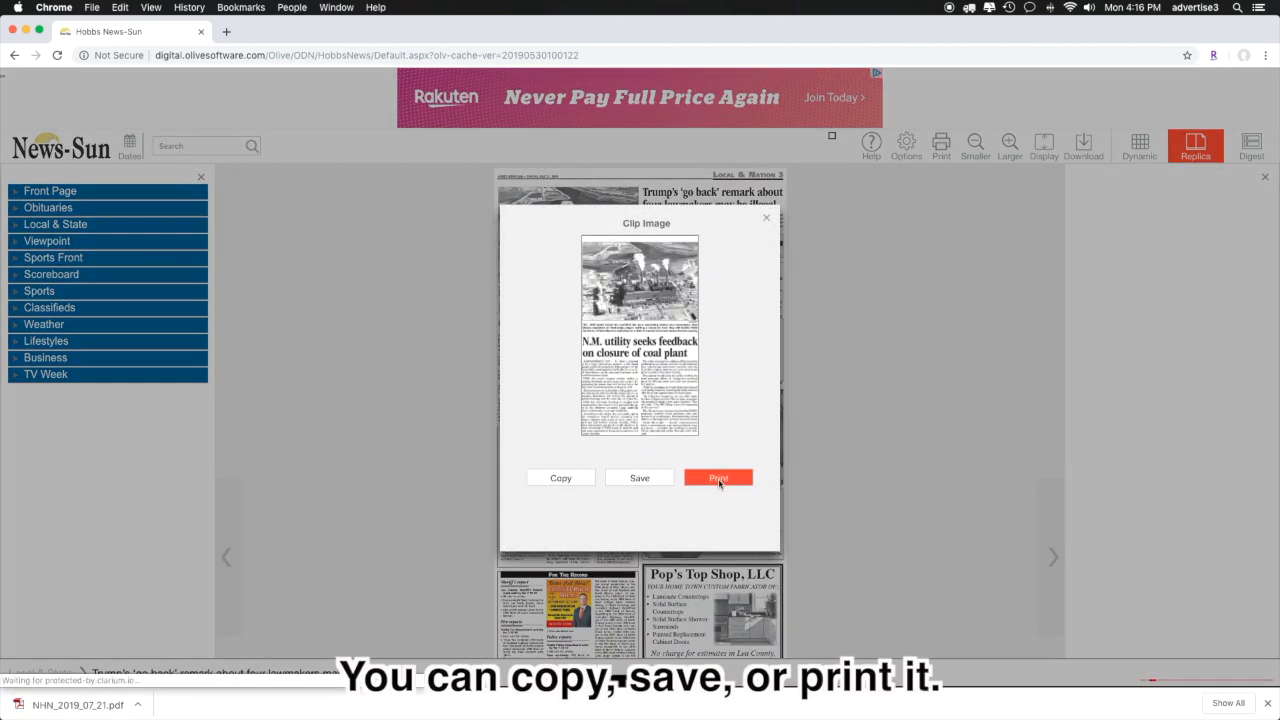
click(648, 480)
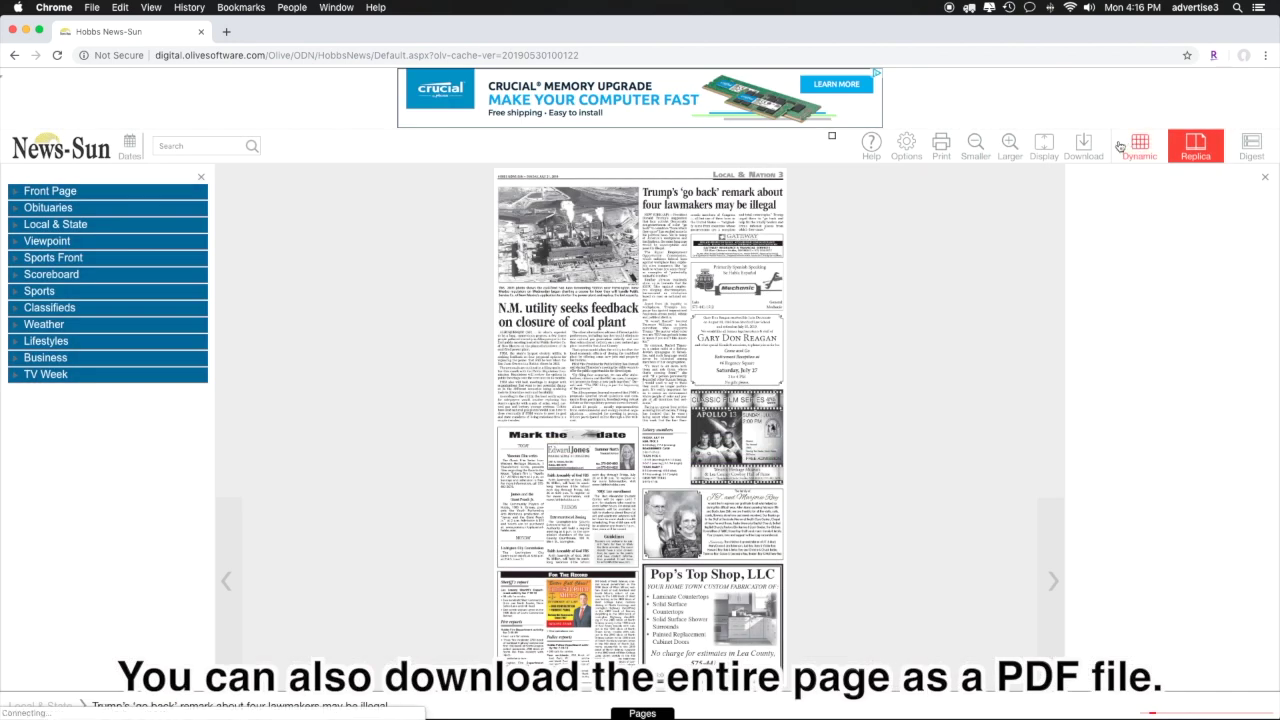
Step: Download the whole Local & Nation page as a PDF
click(1084, 146)
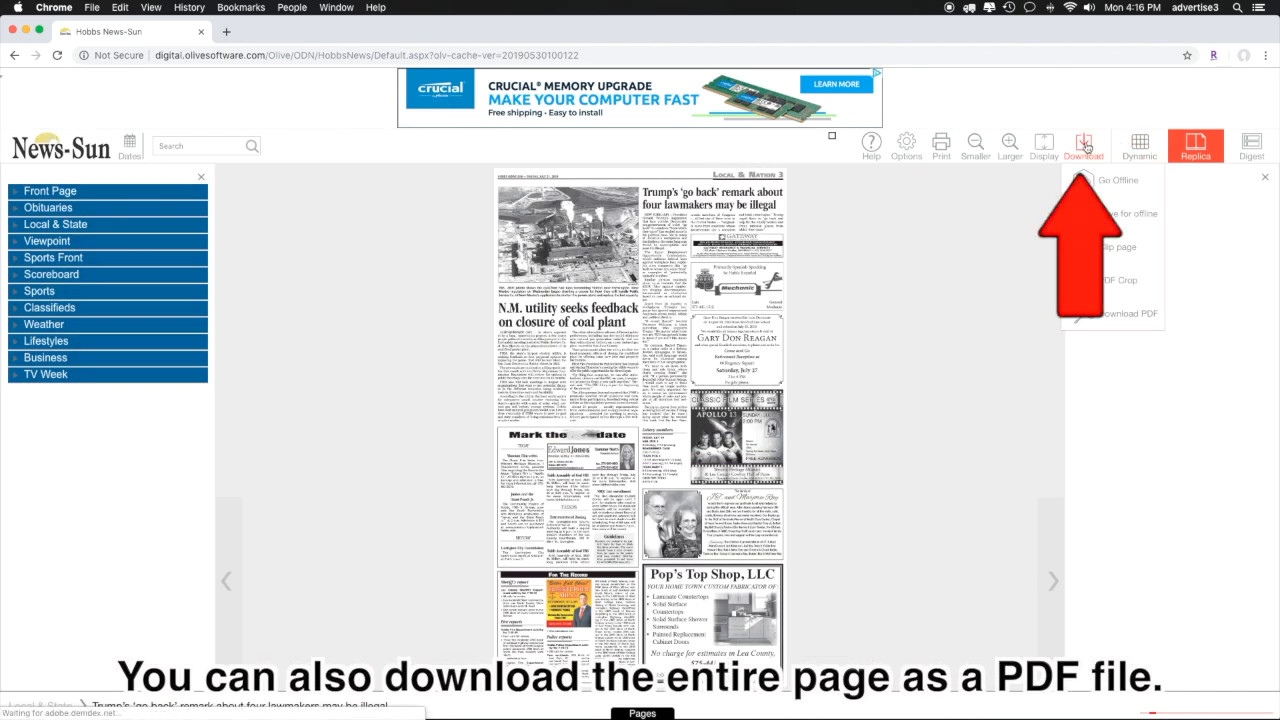
click(1108, 318)
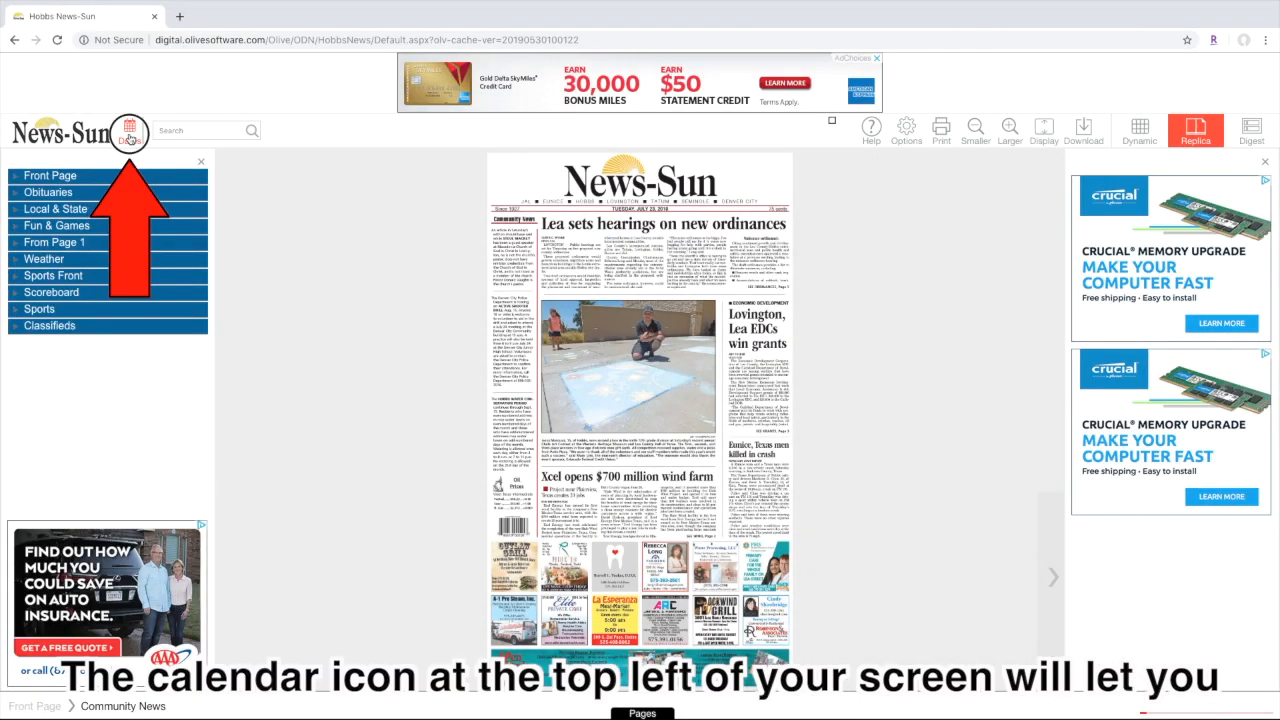
Step: Review the Recent Editions grid and go to the ActivePaper Archive of older editions
click(130, 133)
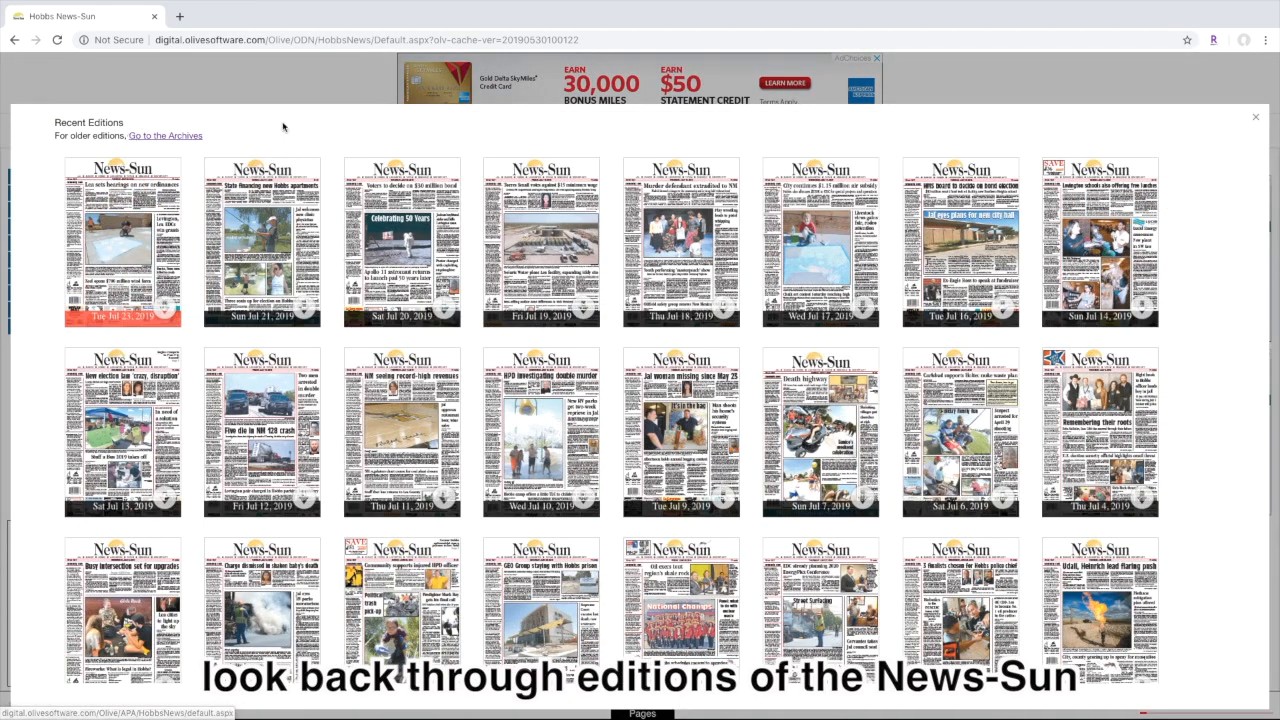
scroll(640, 400, down, 3)
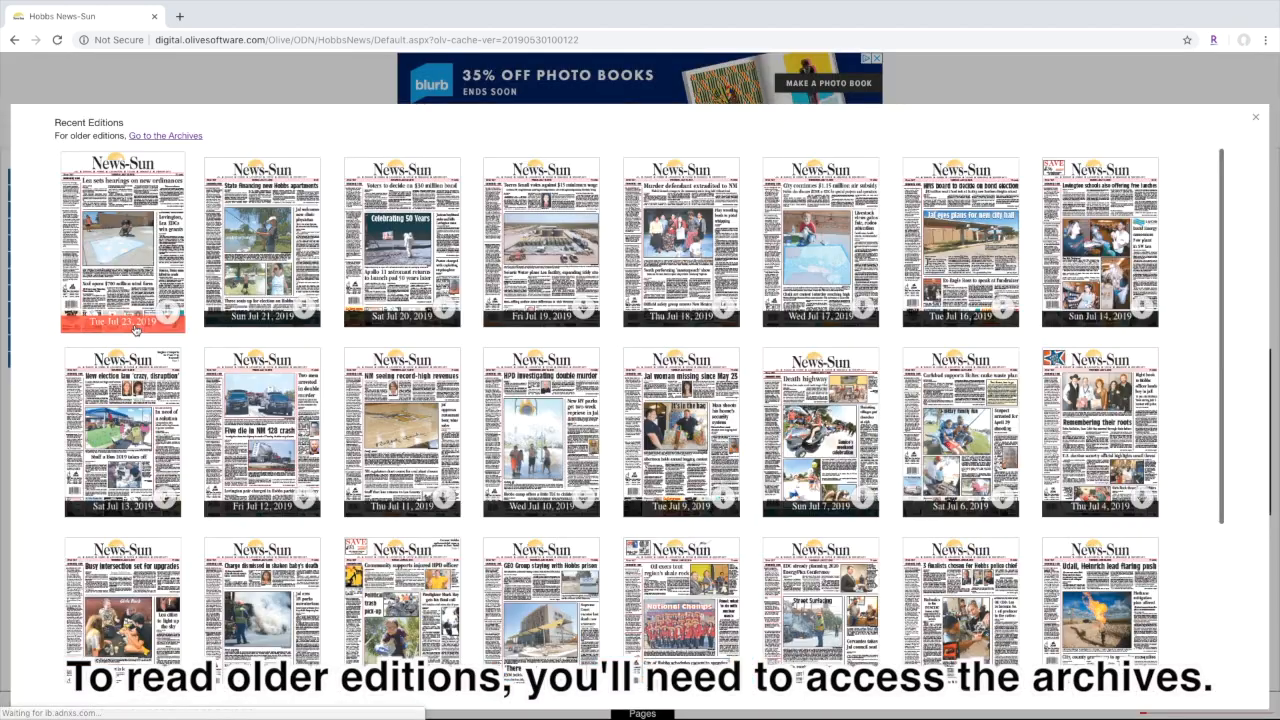
click(165, 135)
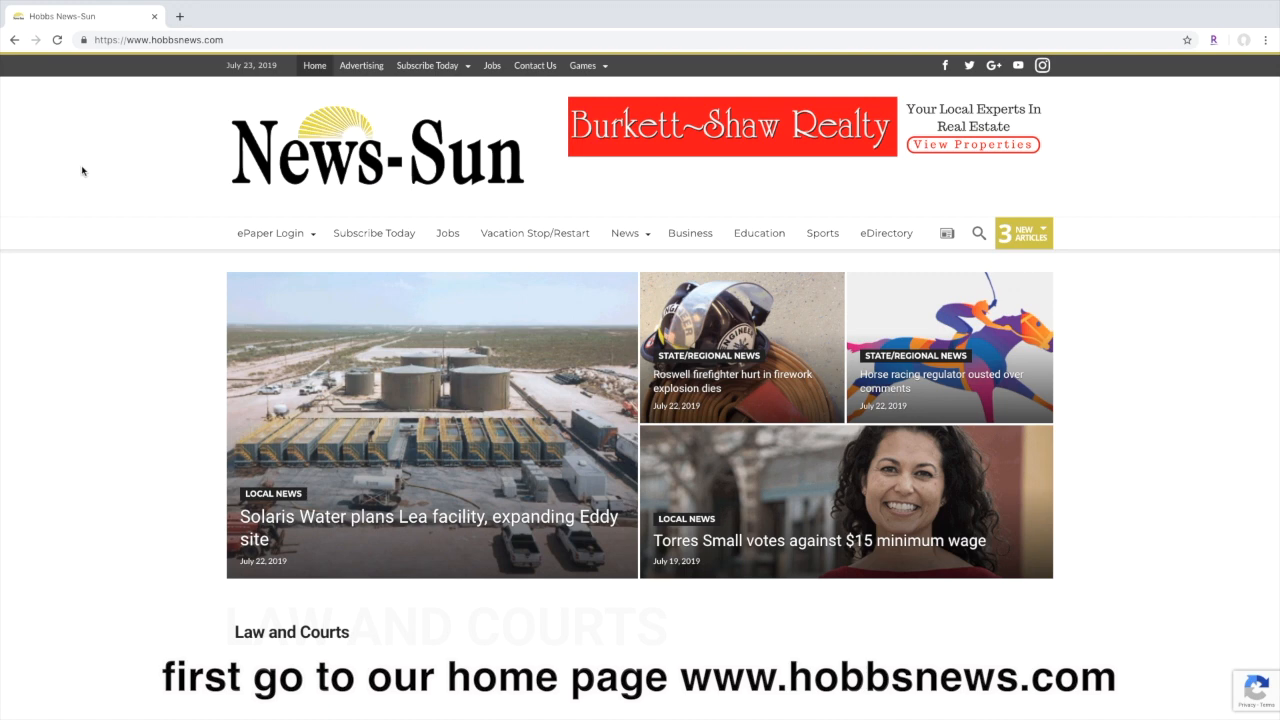
mouse_move(270, 233)
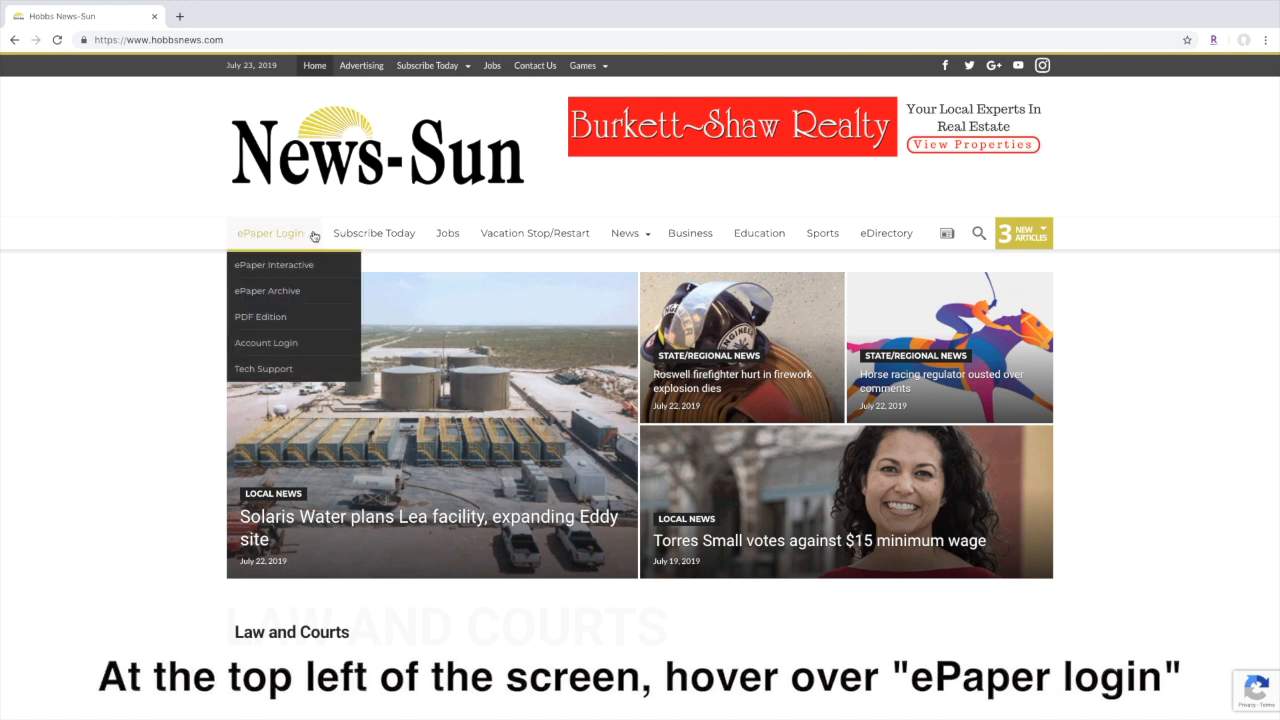
Step: Sign in to the ePaper Archive through Member Login and start browsing past editions
click(295, 293)
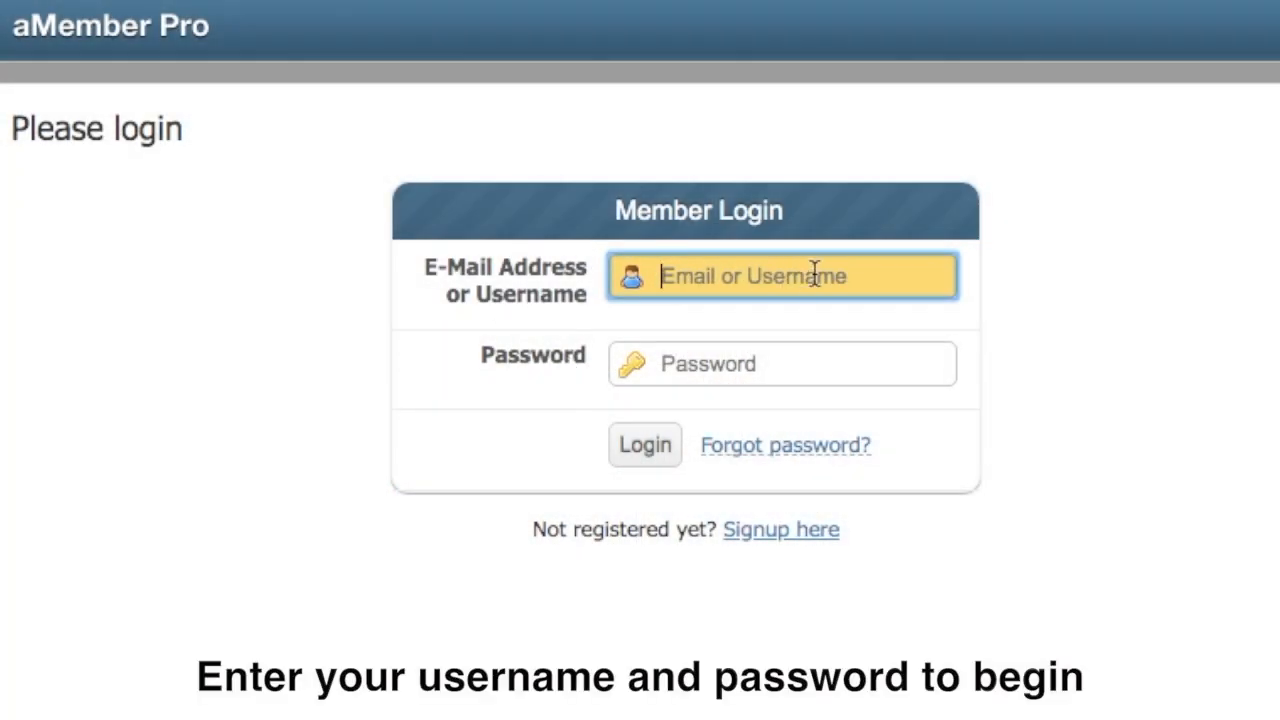
text(sername)
key(Tab)
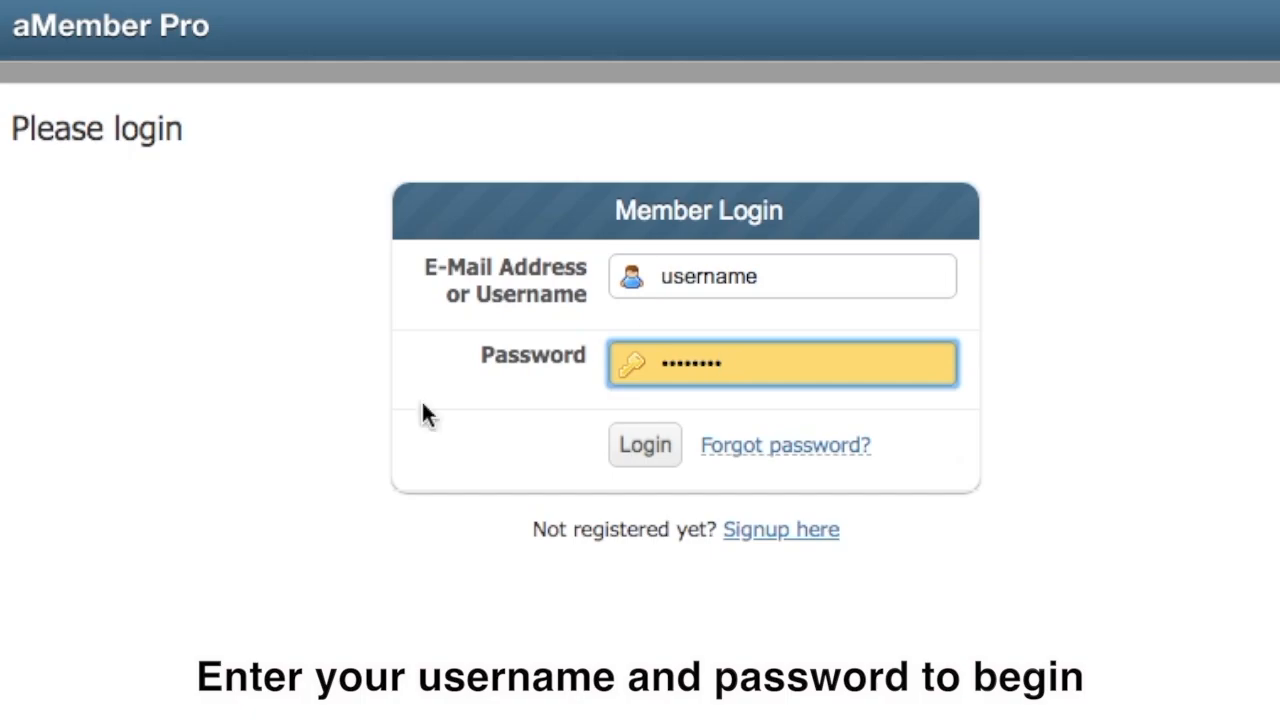
click(645, 445)
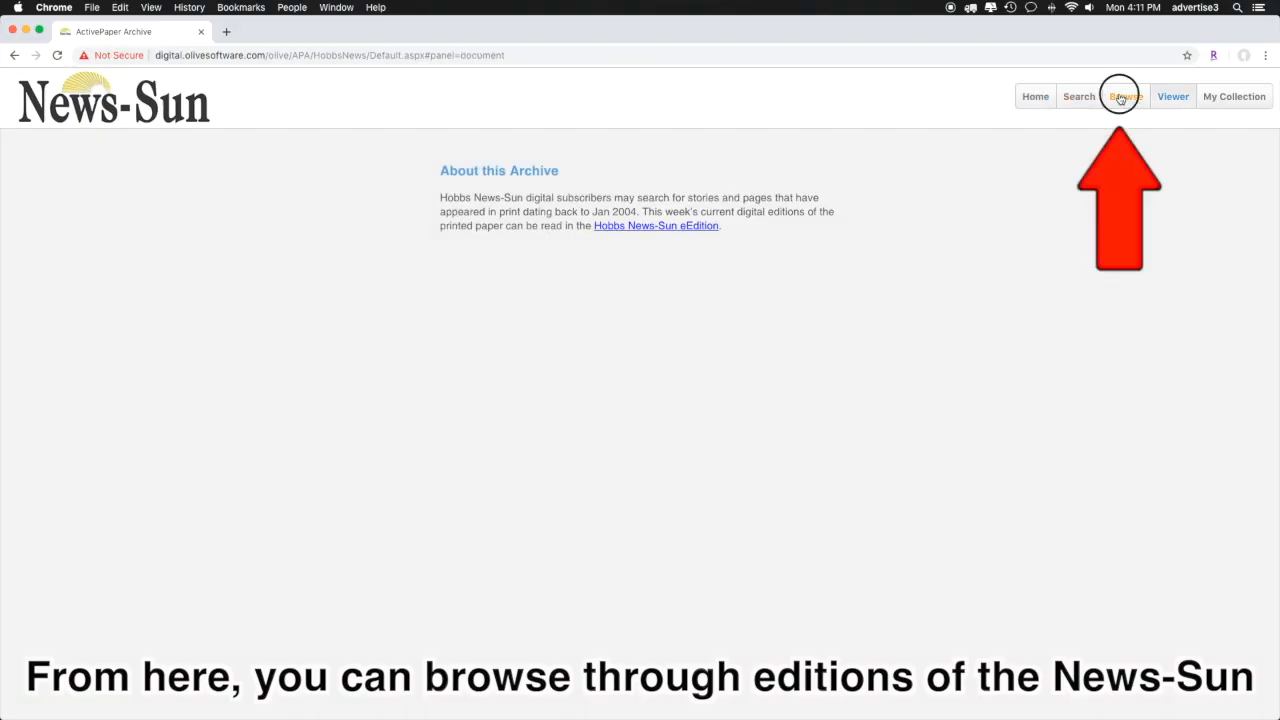
click(1121, 97)
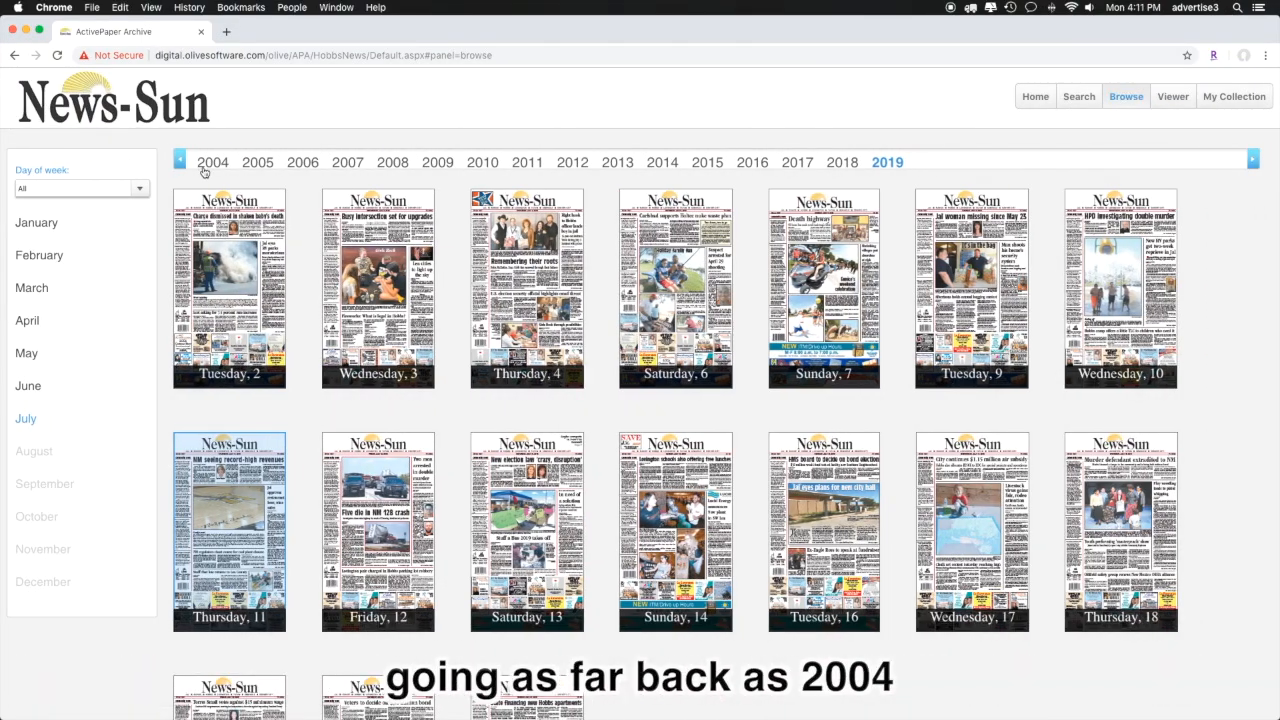
Step: Browse to year 2007, month September, and open the Wednesday 26 News-Sun edition
click(437, 162)
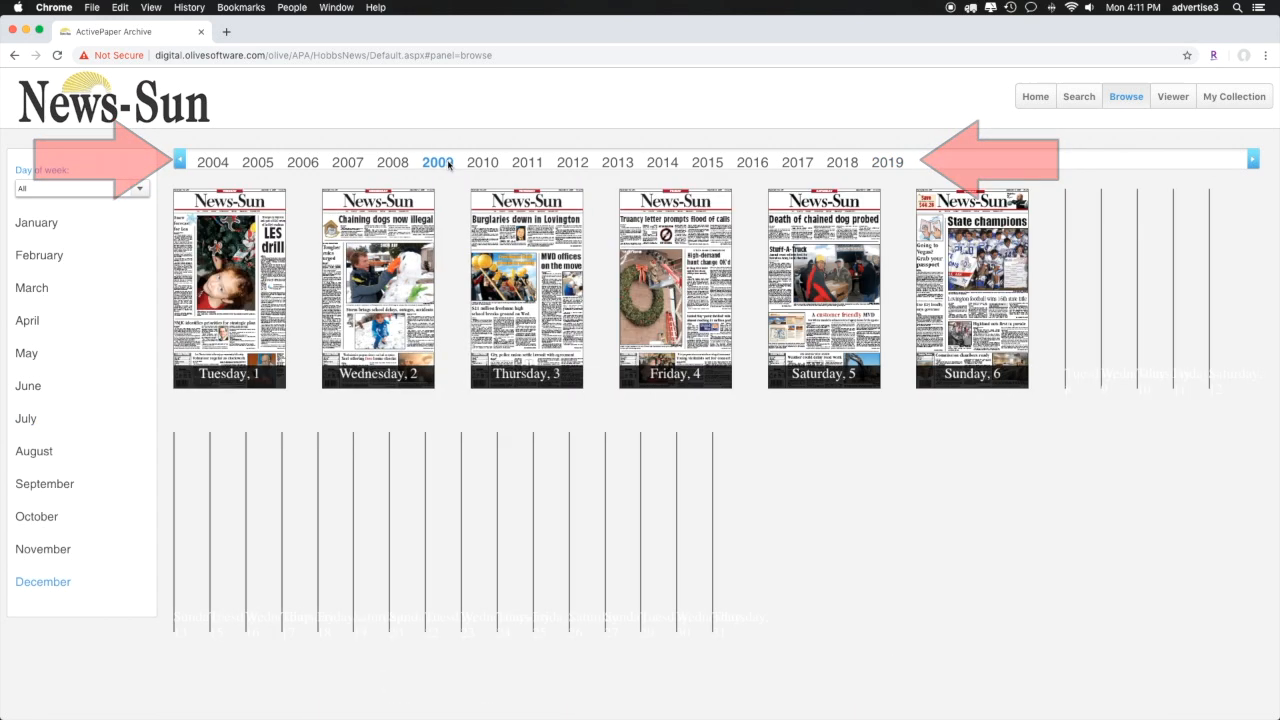
click(349, 163)
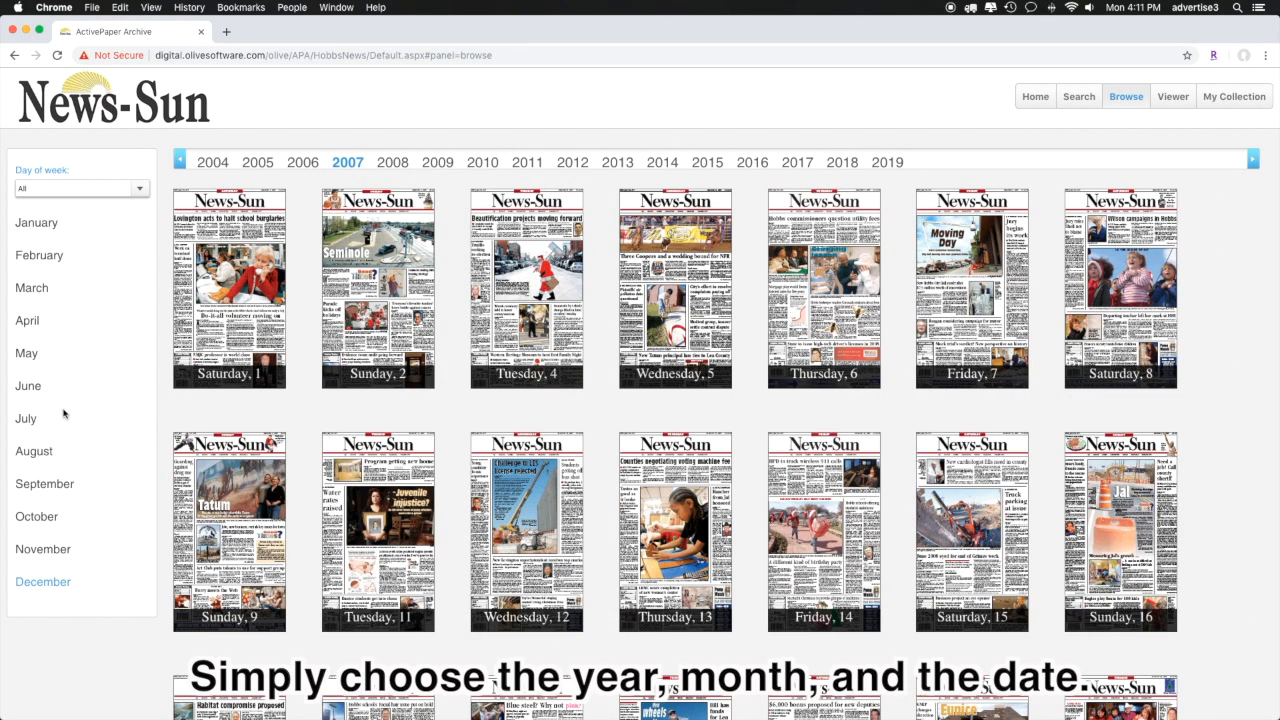
click(45, 483)
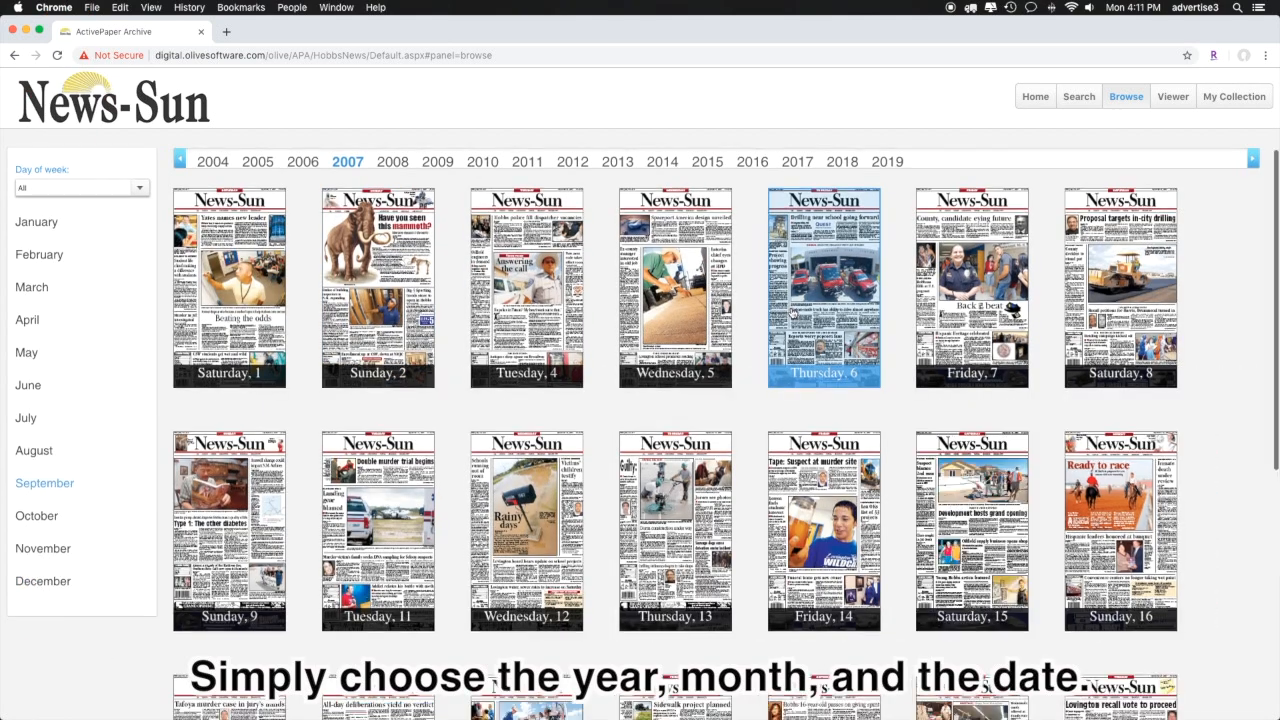
scroll(795, 310, down, 5)
scroll(700, 400, down, 3)
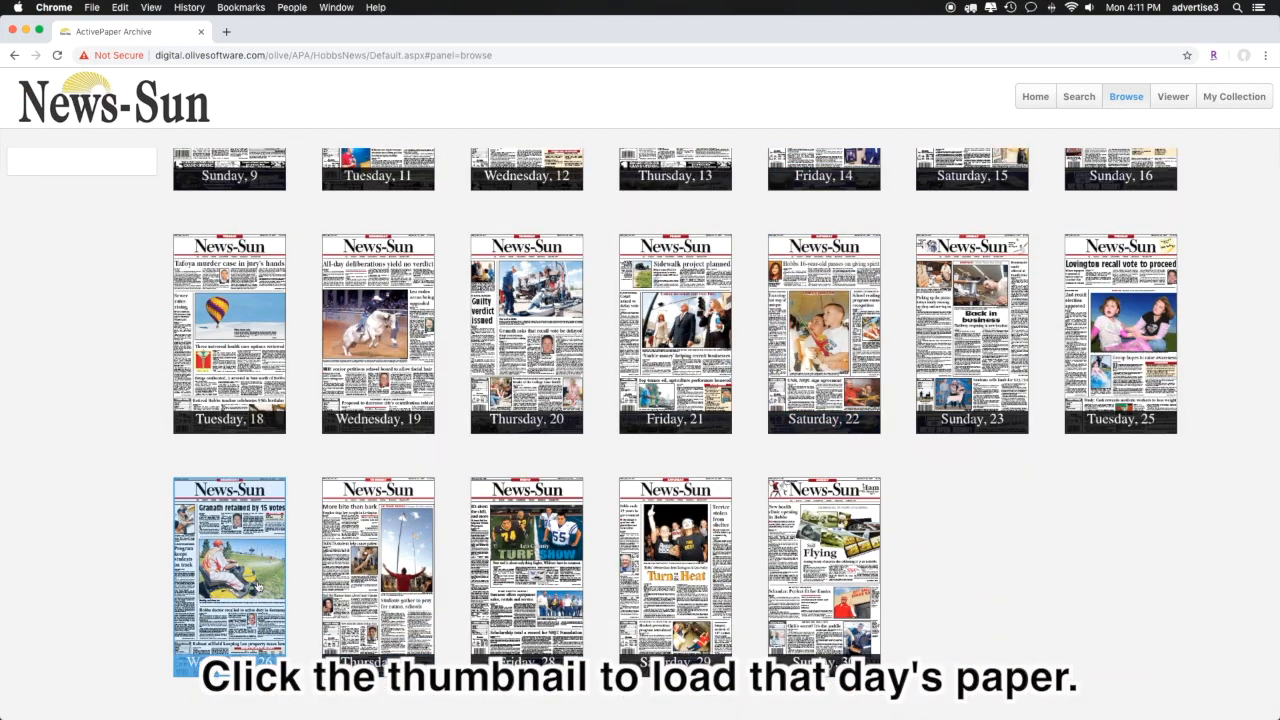
click(257, 588)
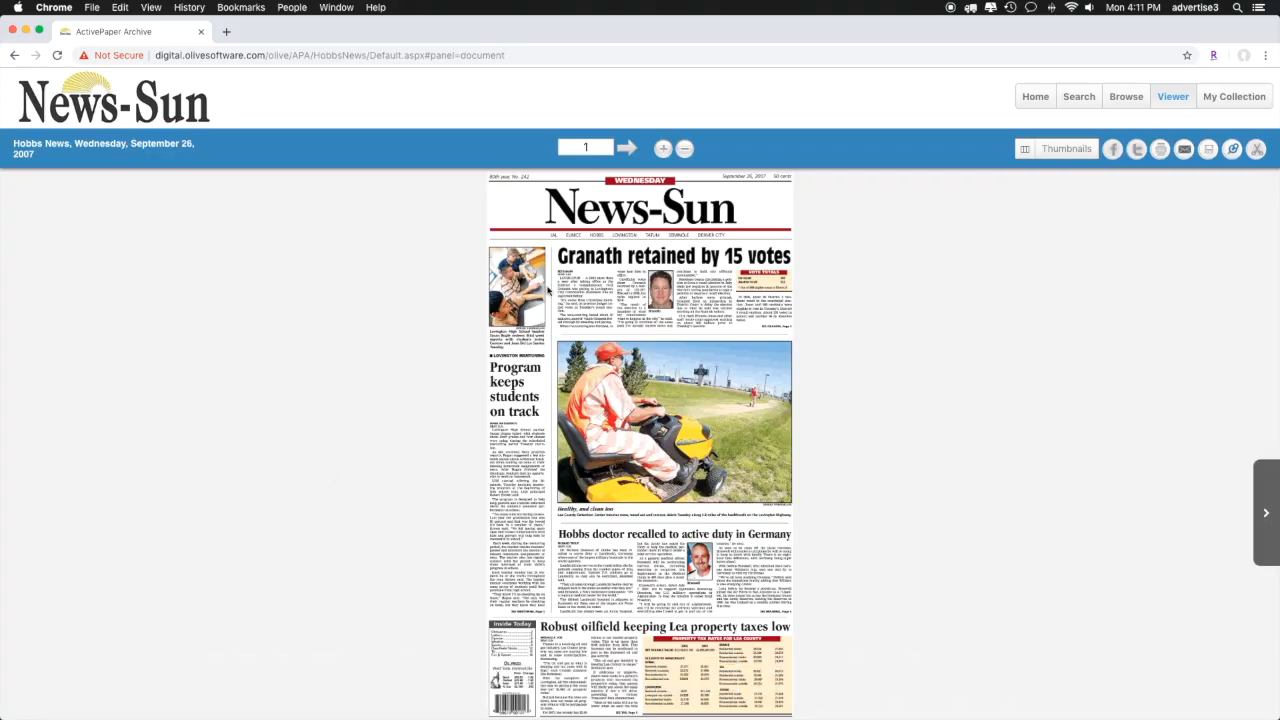
click(636, 563)
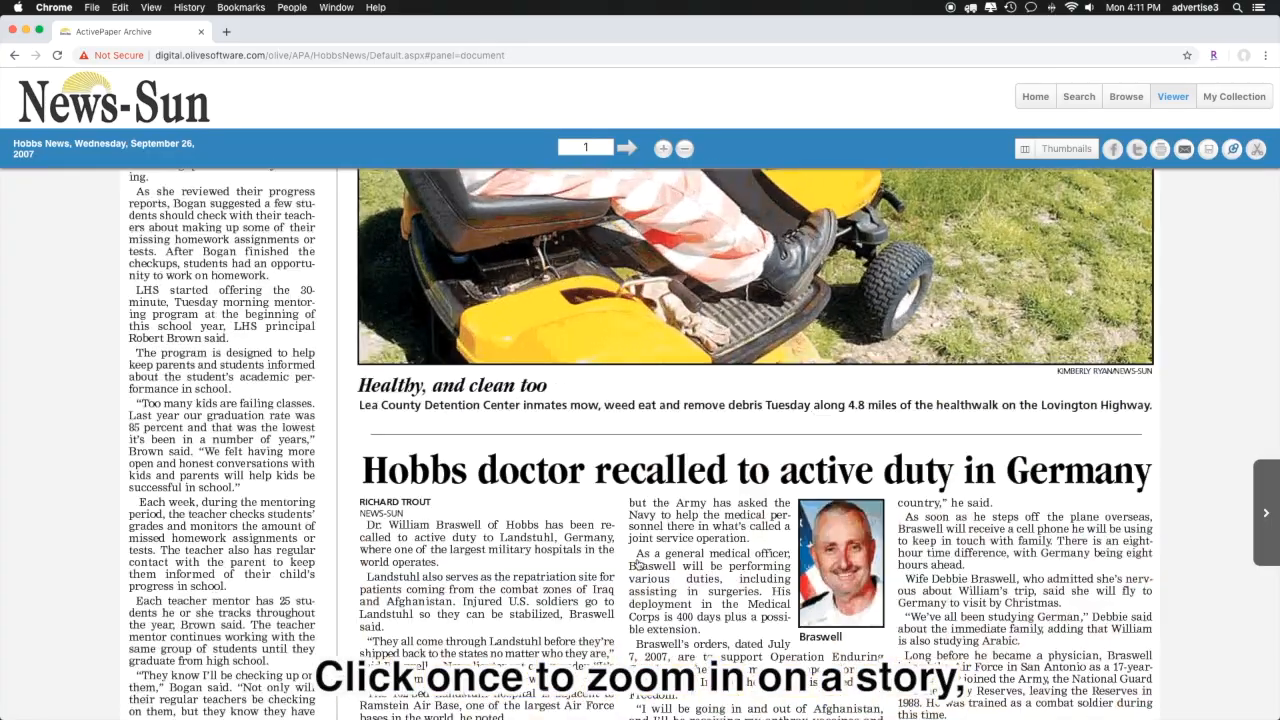
scroll(636, 563, down, 3)
scroll(540, 548, up, 5)
scroll(540, 548, up, 5)
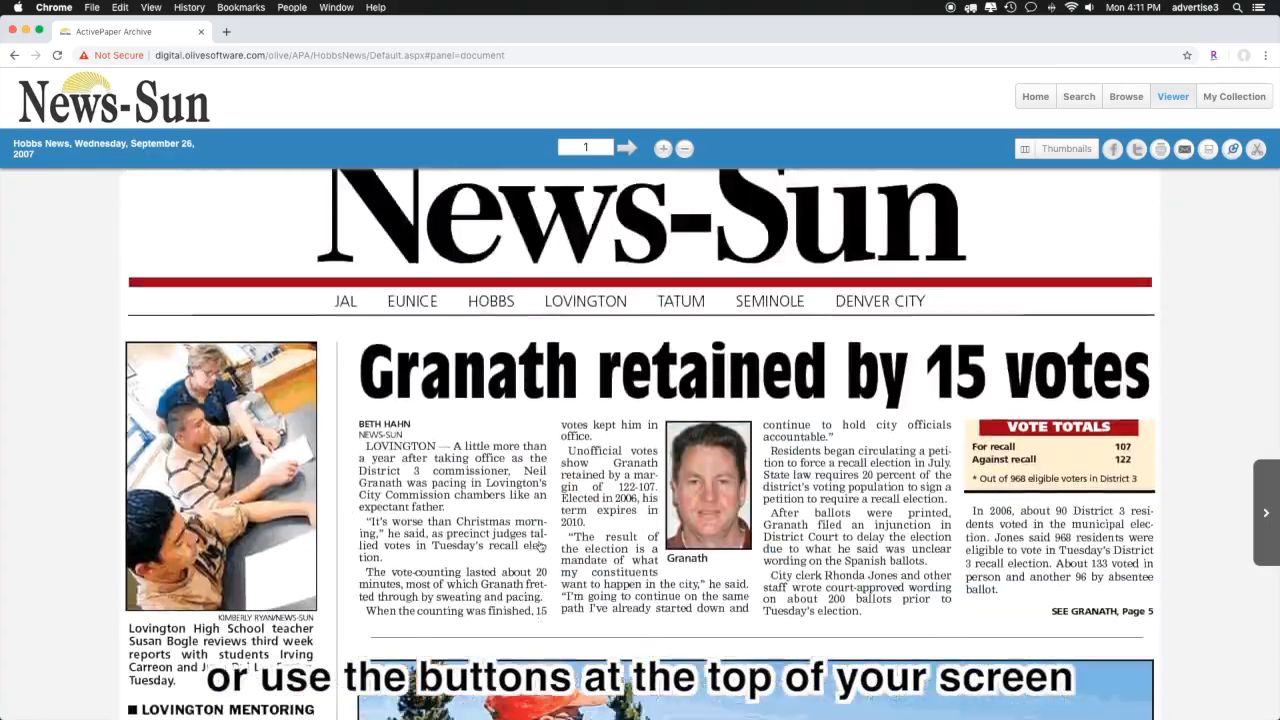
click(664, 149)
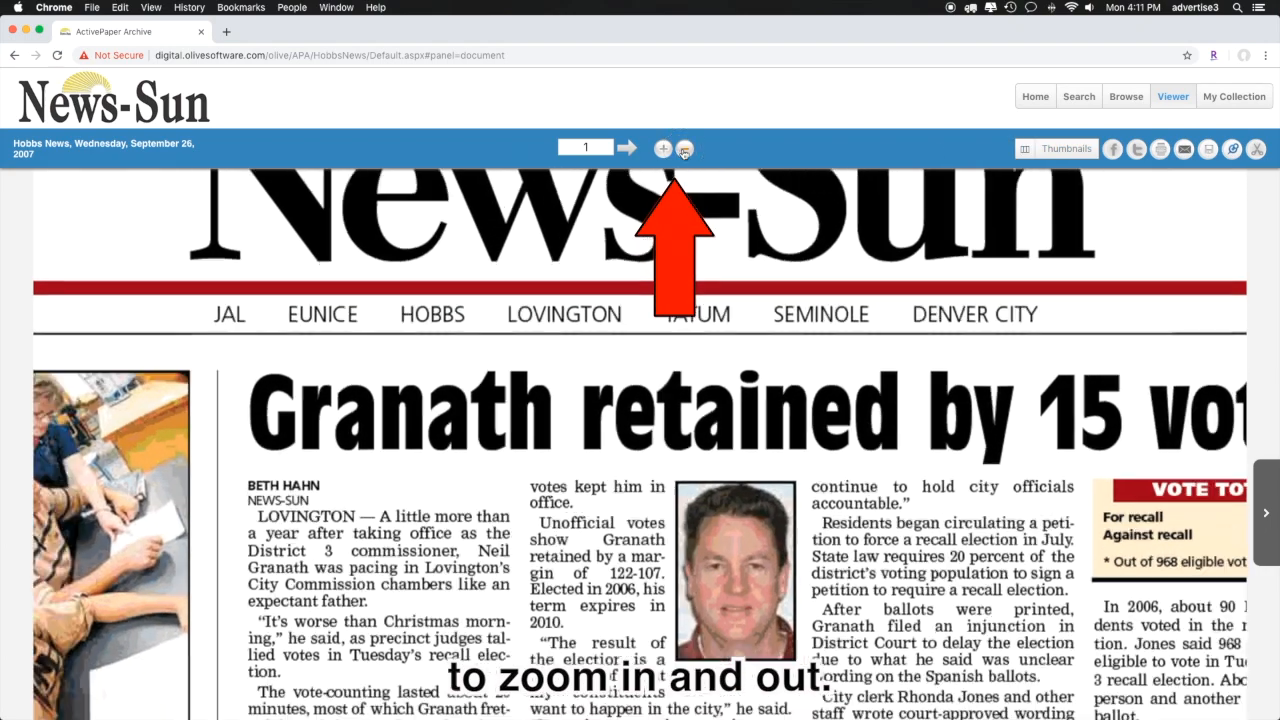
click(684, 149)
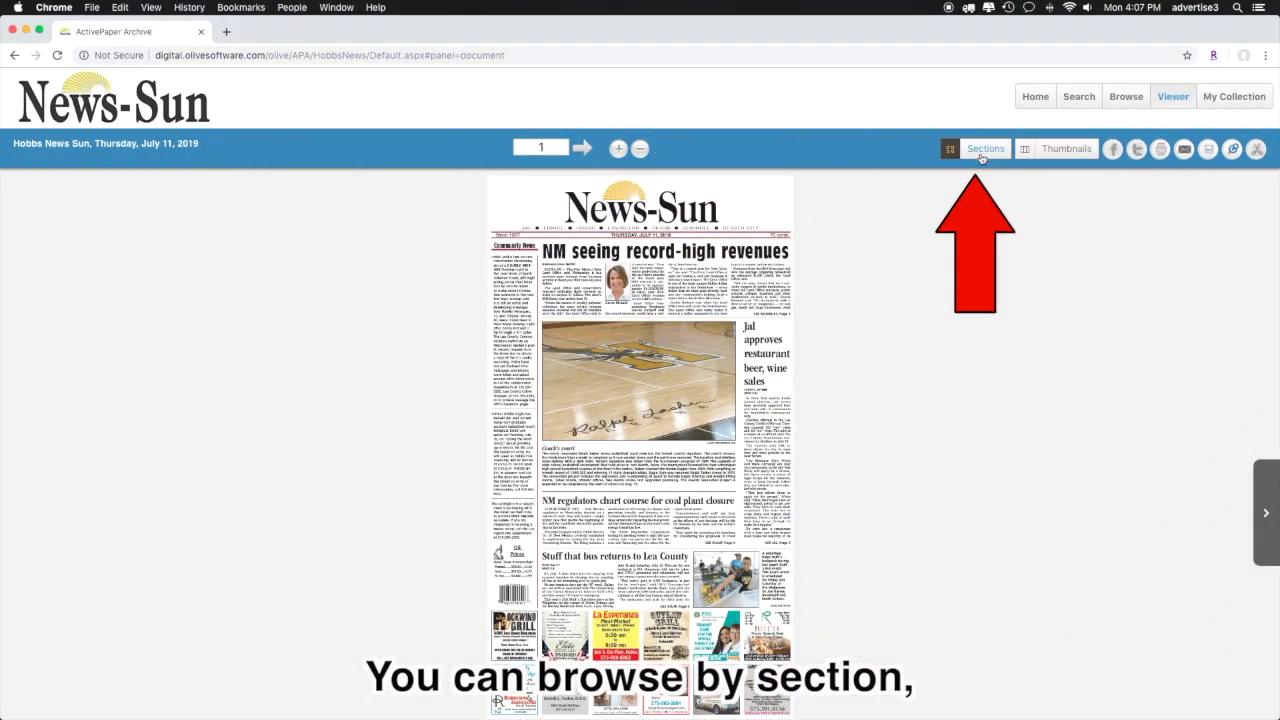
Step: Jump to the Weather section, then to page 8 Scoreboard via Thumbnails, and return Home
click(984, 149)
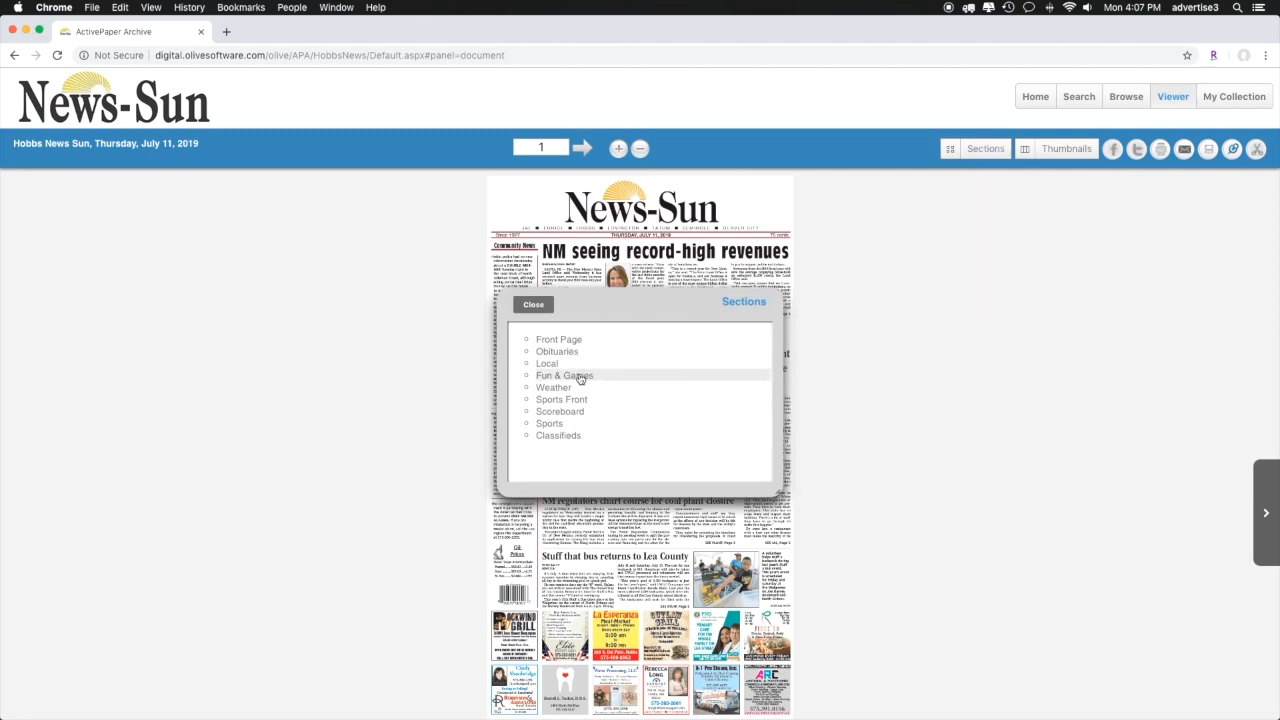
click(553, 387)
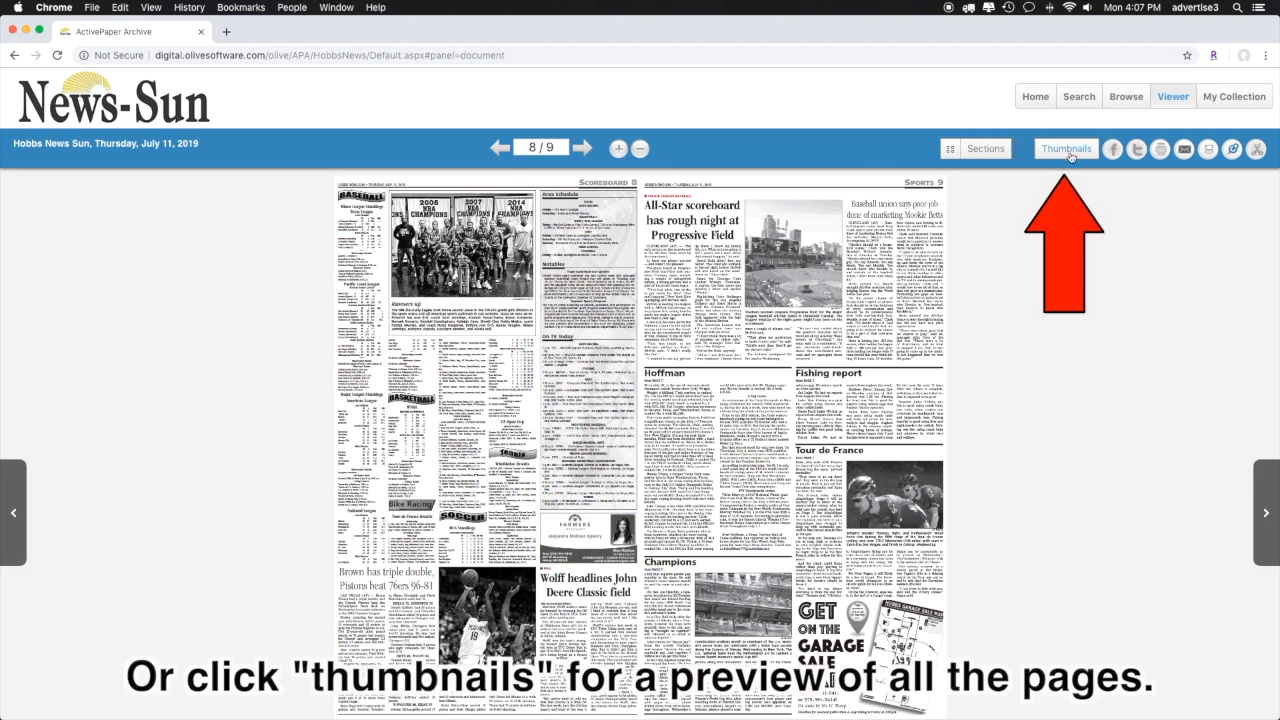
click(1066, 149)
scroll(523, 290, down, 3)
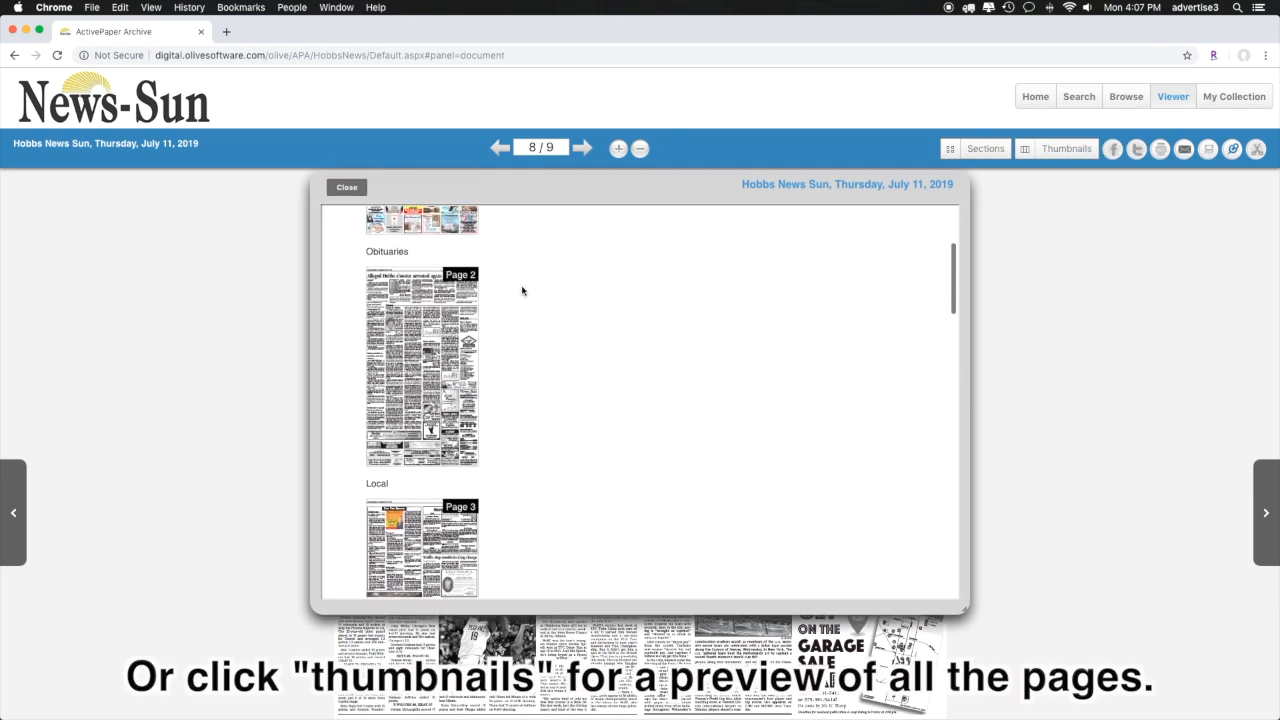
scroll(450, 300, down, 3)
scroll(430, 400, down, 3)
scroll(430, 420, down, 3)
scroll(433, 440, down, 3)
scroll(433, 443, down, 3)
scroll(433, 443, down, 3)
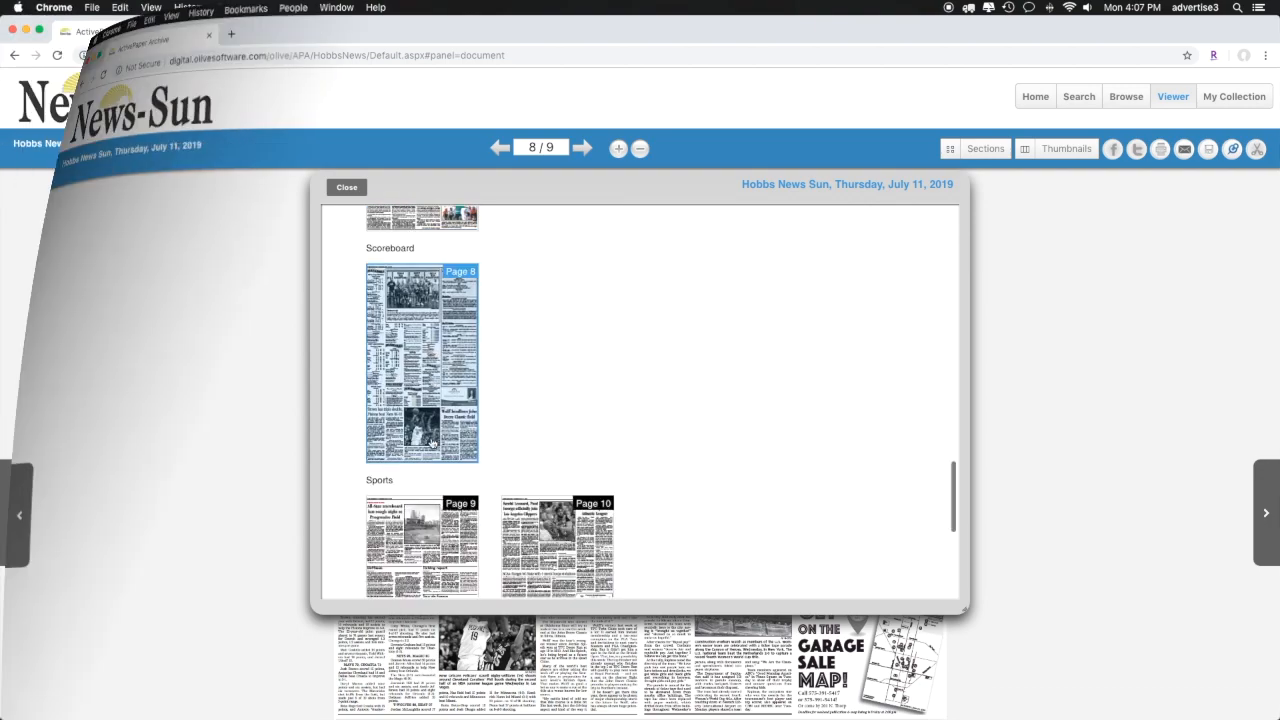
click(433, 443)
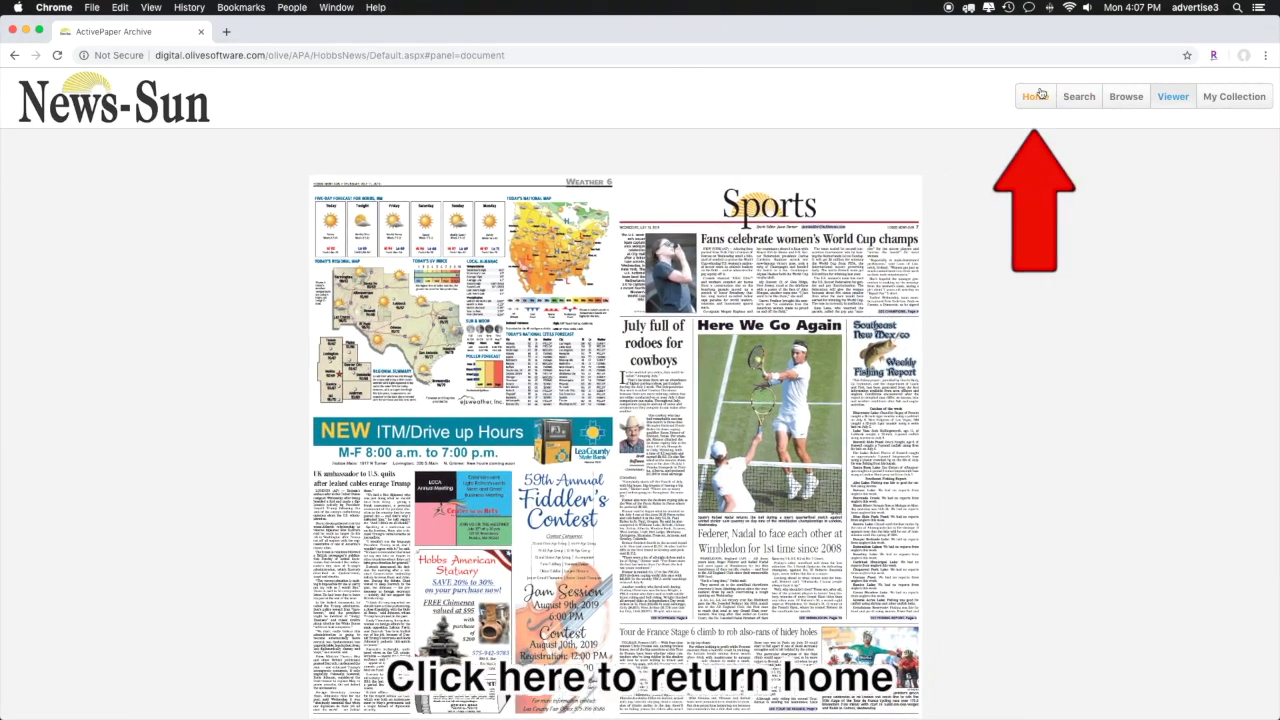
click(1036, 96)
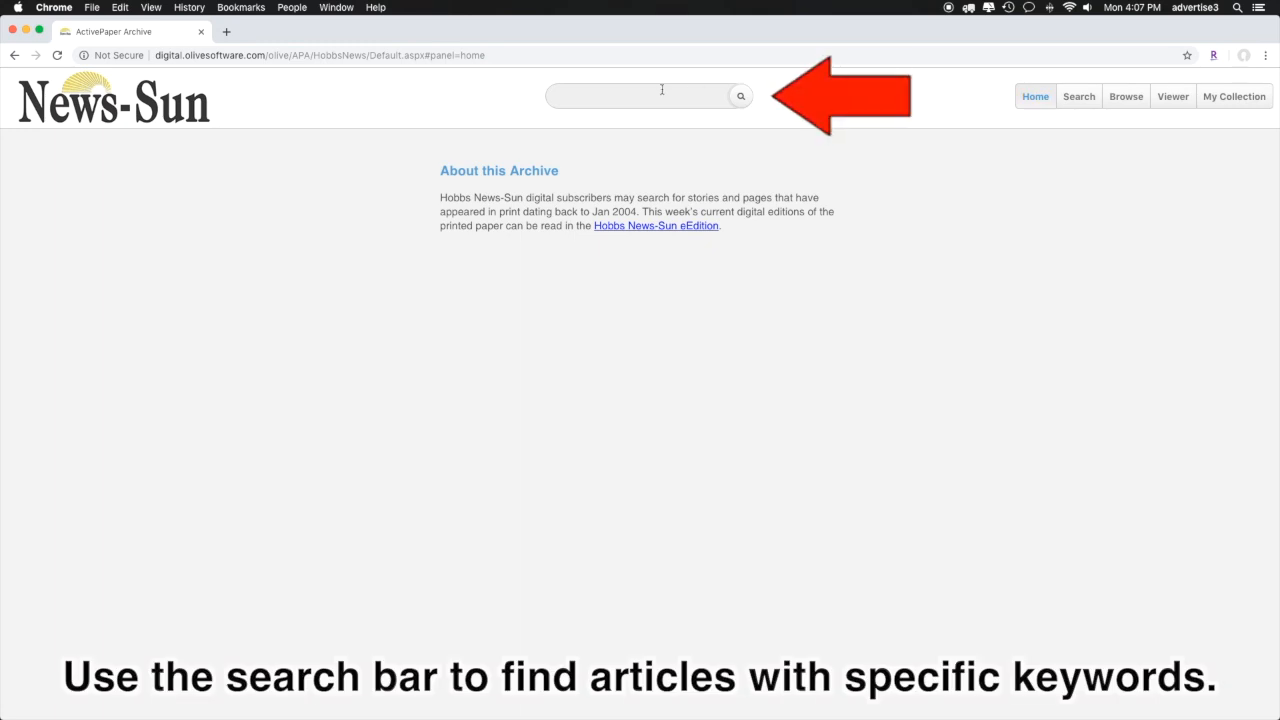
Step: Search the archive for 'Car show' and open the 'Duo brings car show' result
click(661, 95)
text(Car show)
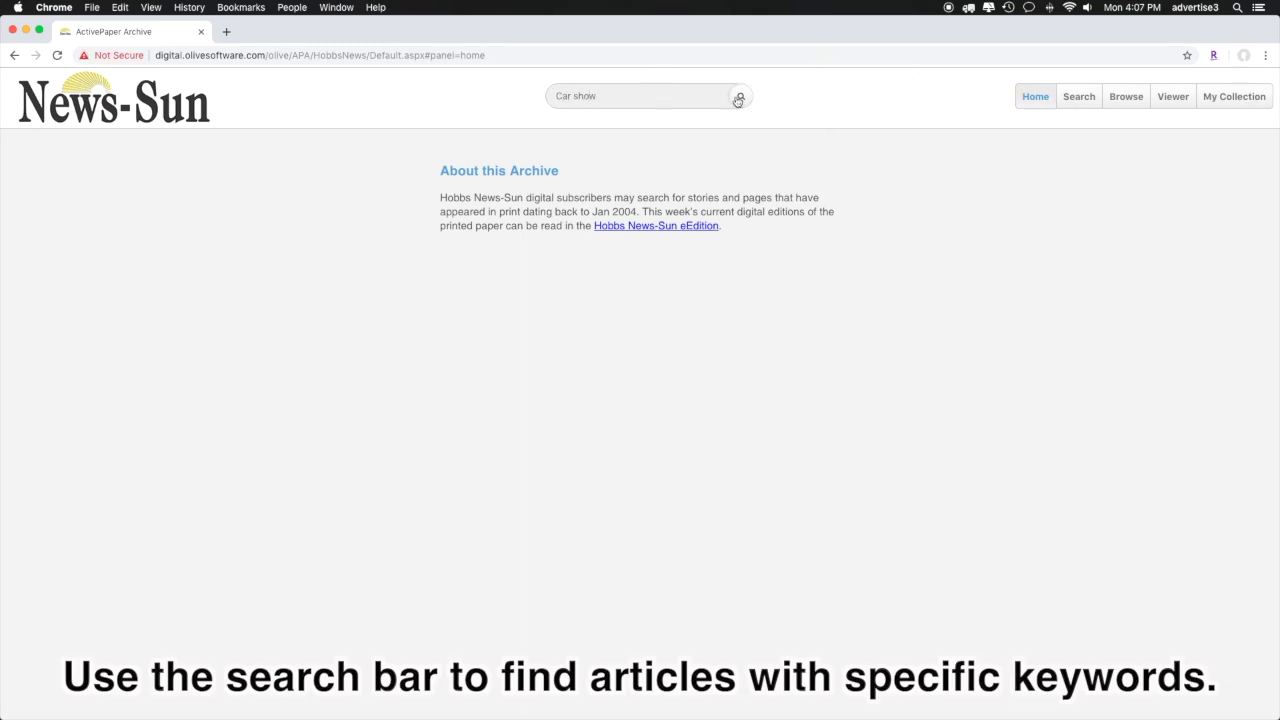
click(739, 99)
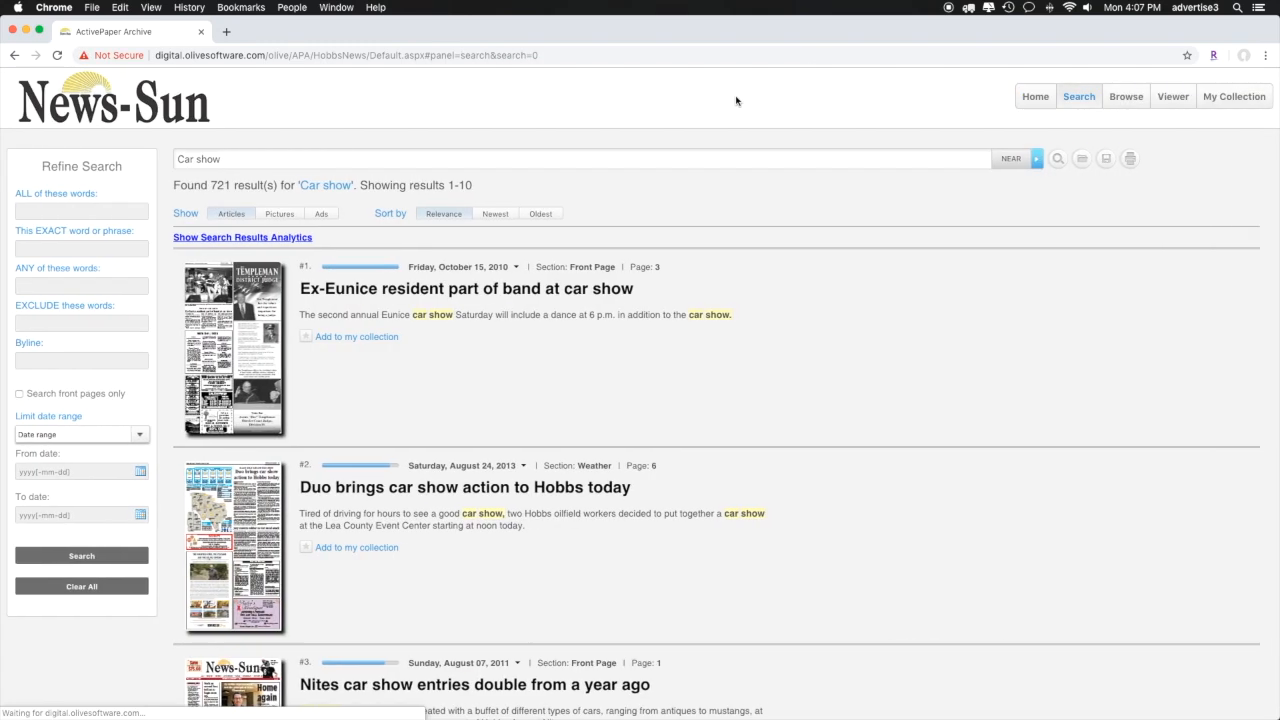
click(337, 487)
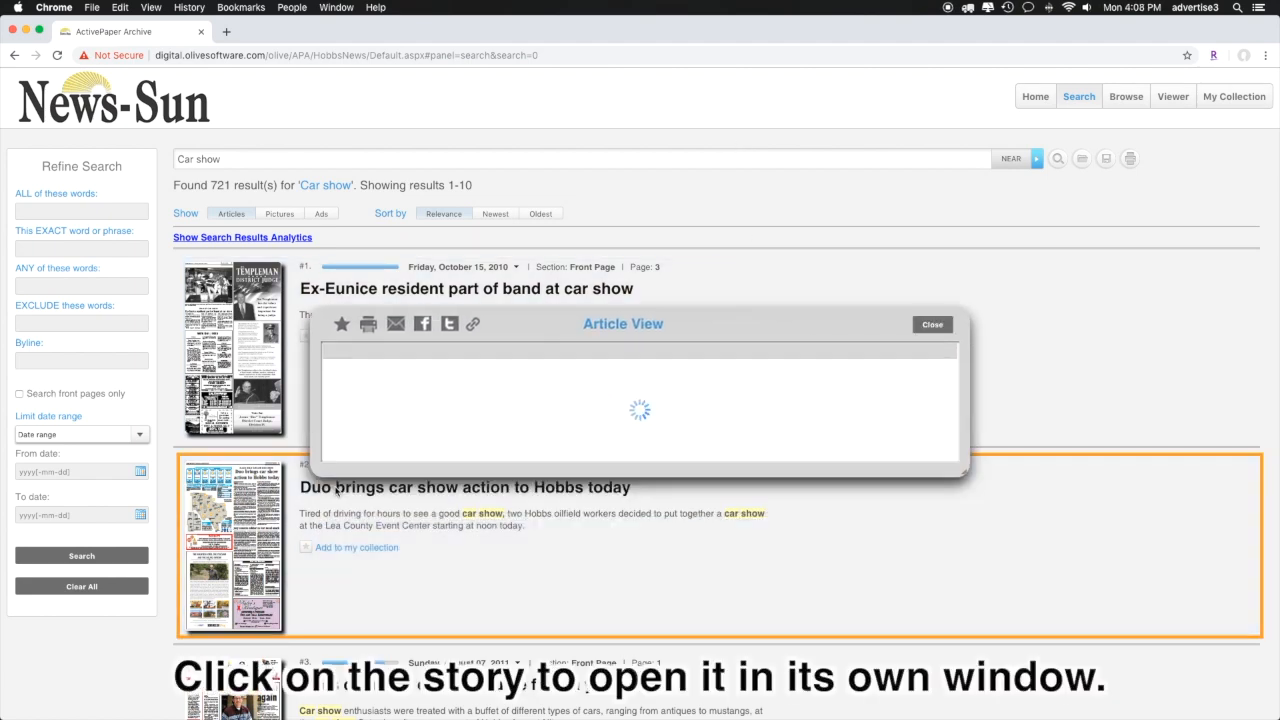
scroll(680, 262, down, 4)
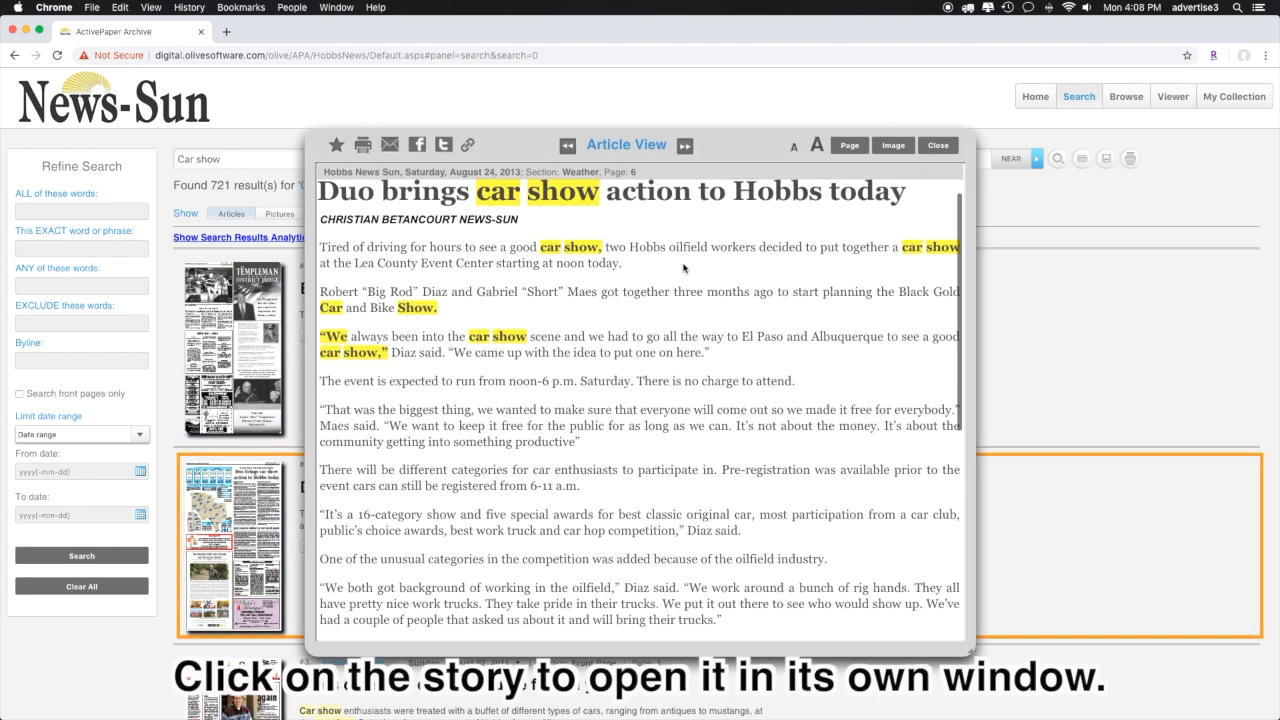
scroll(680, 262, down, 4)
scroll(680, 262, down, 4)
scroll(684, 268, down, 4)
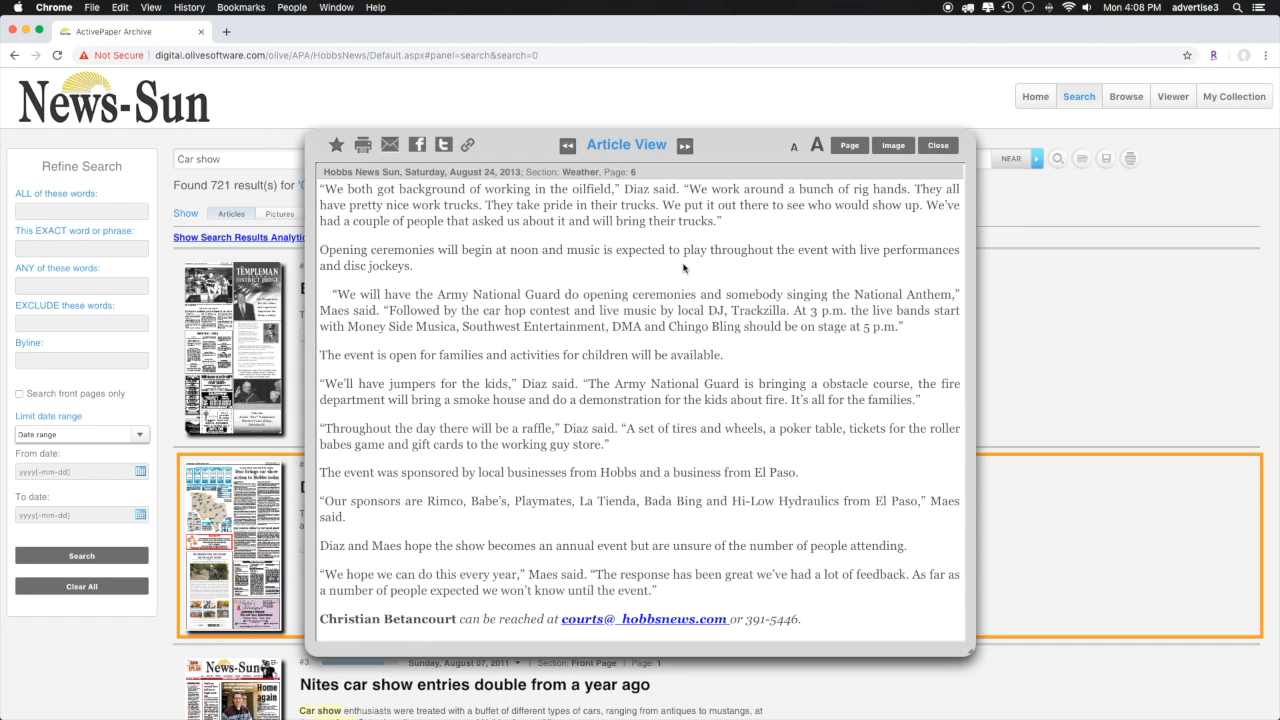
Step: Resize the article text, read the next two matching articles, and close back to results
click(817, 145)
click(795, 147)
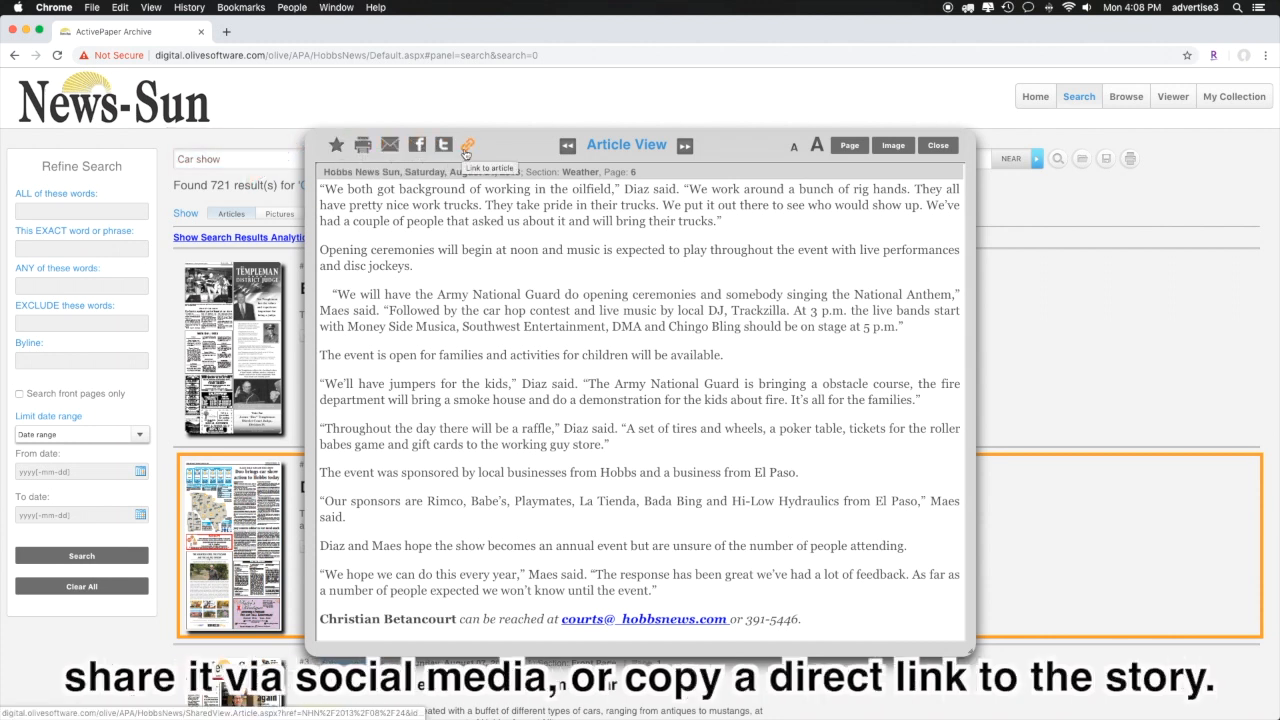
click(684, 146)
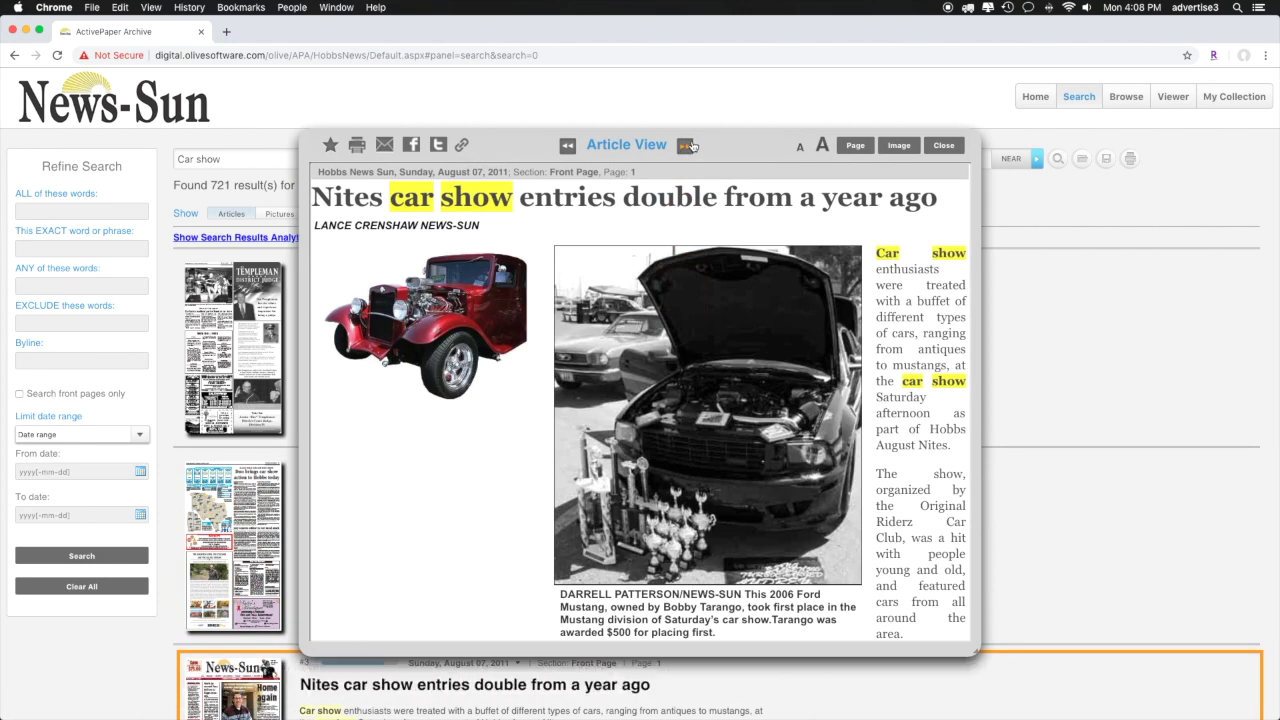
click(688, 146)
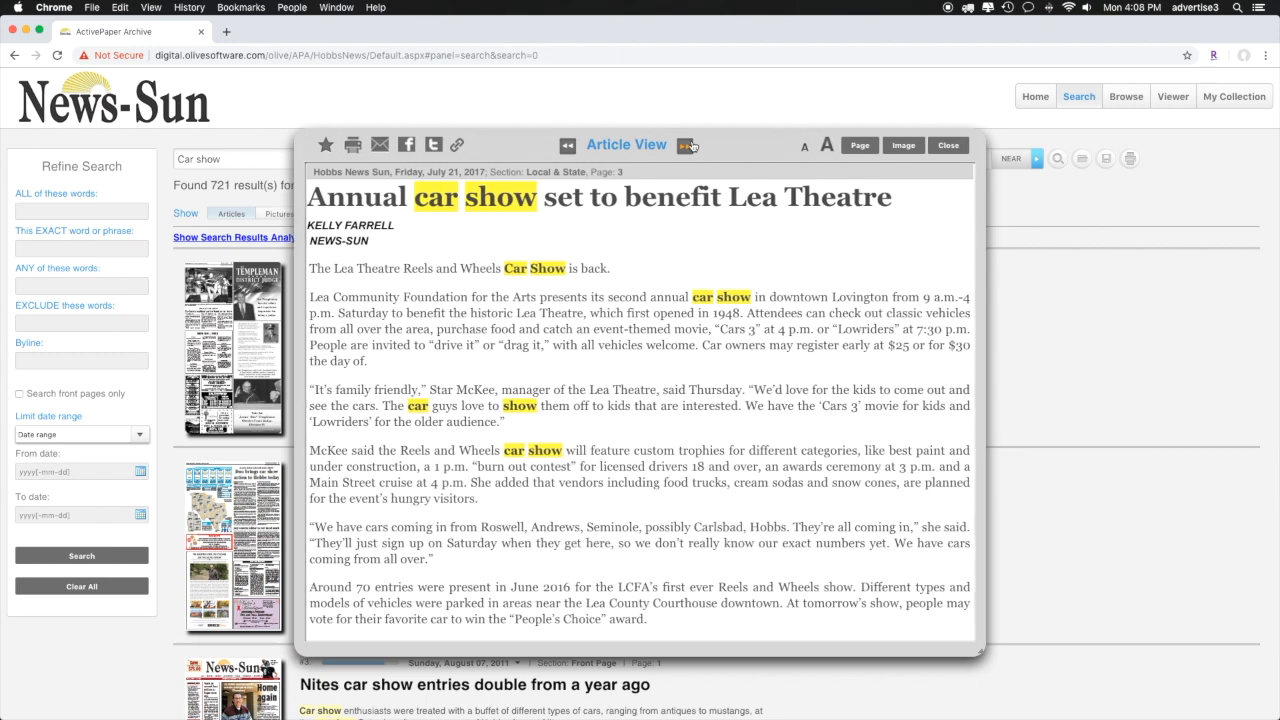
click(963, 147)
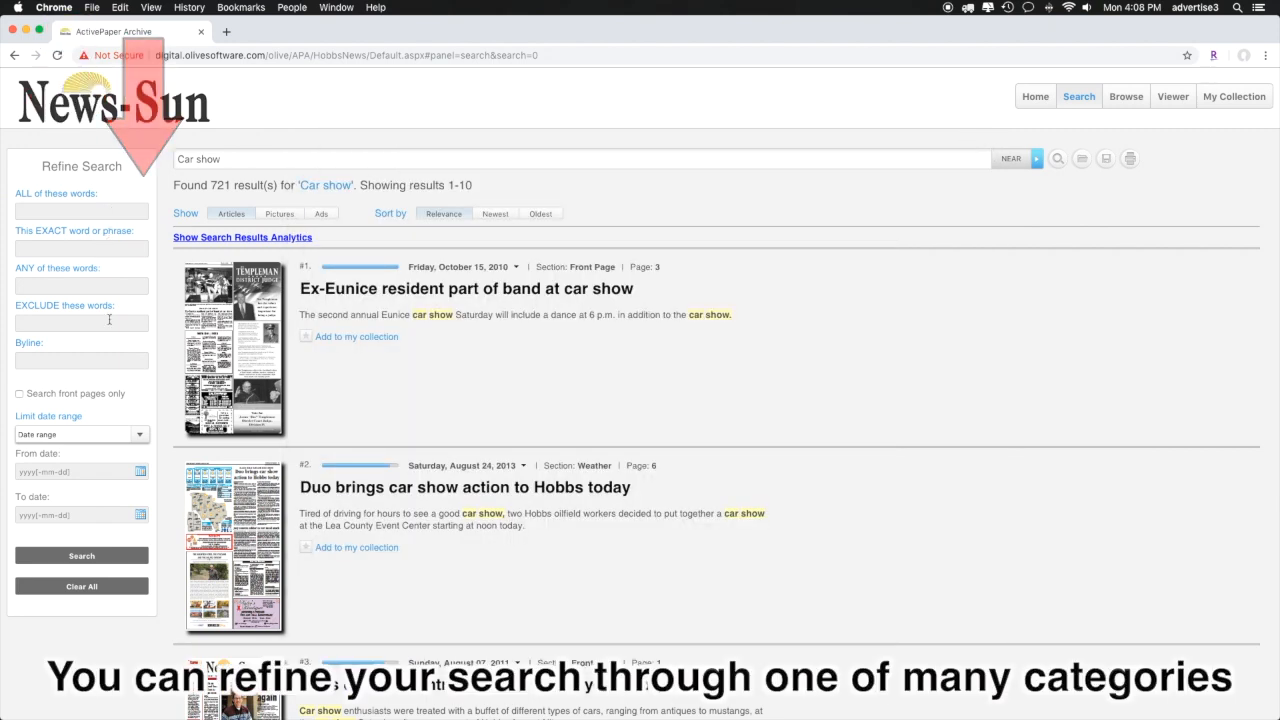
Step: Keep a custom date range and set the From date to July 17, 2014
click(138, 436)
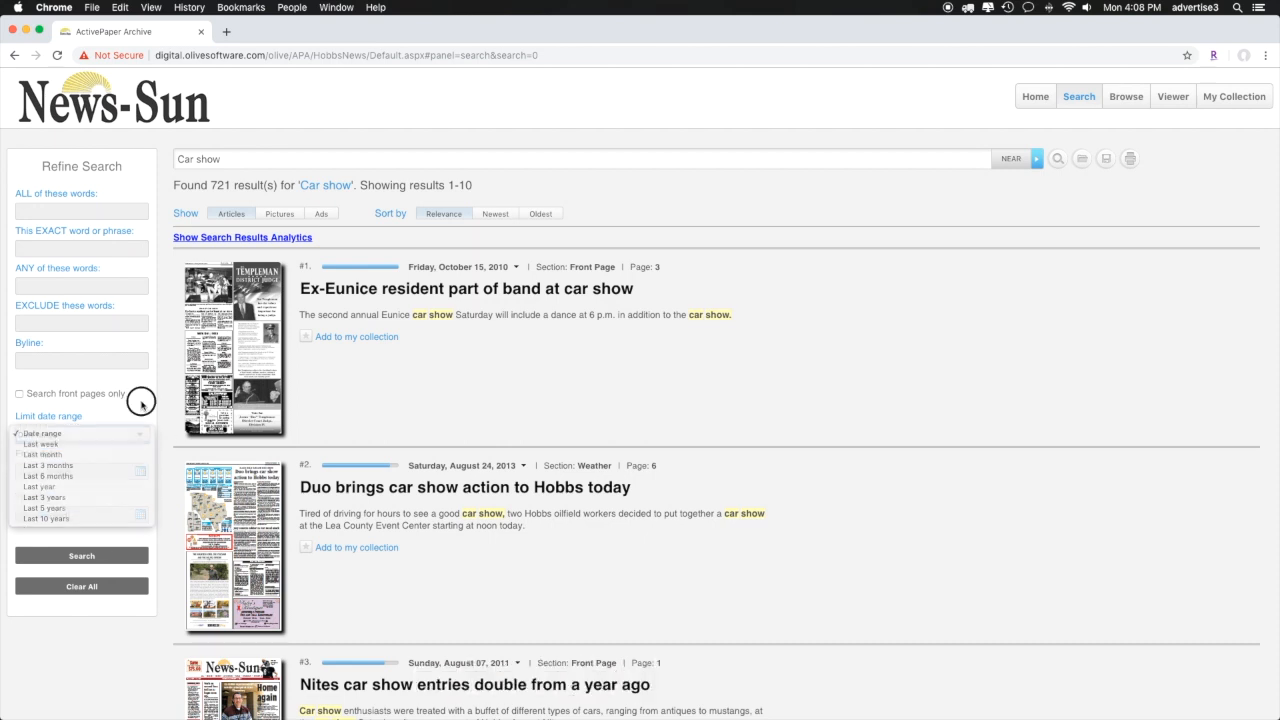
click(141, 403)
click(140, 472)
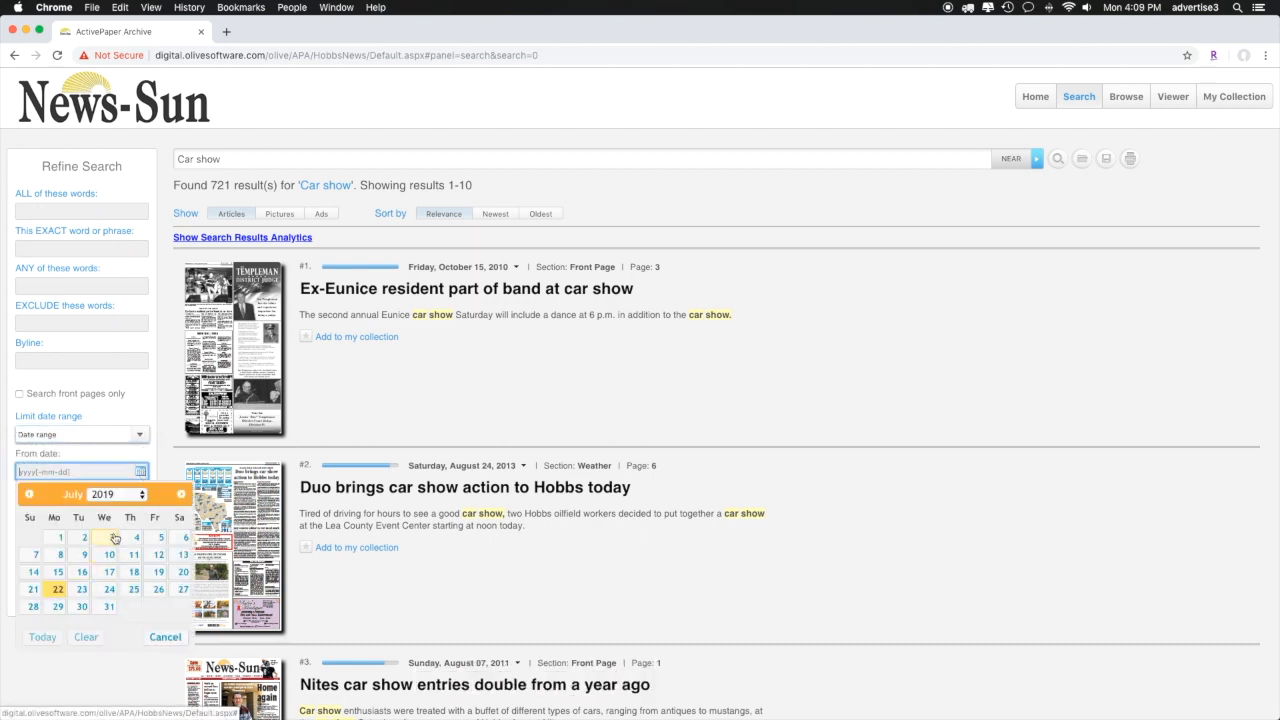
click(142, 494)
click(127, 426)
click(132, 584)
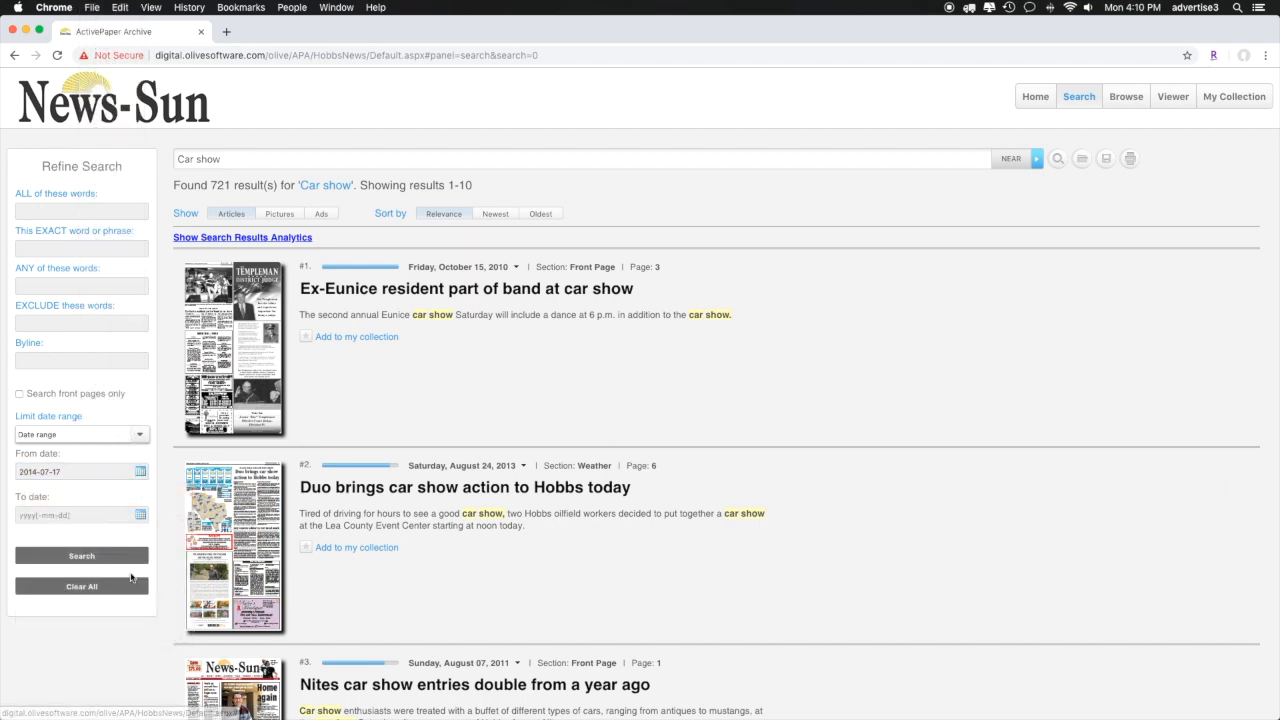
Step: Set the To date to July 12, 2016 and rerun the search, leaving 91 results
click(140, 516)
click(142, 538)
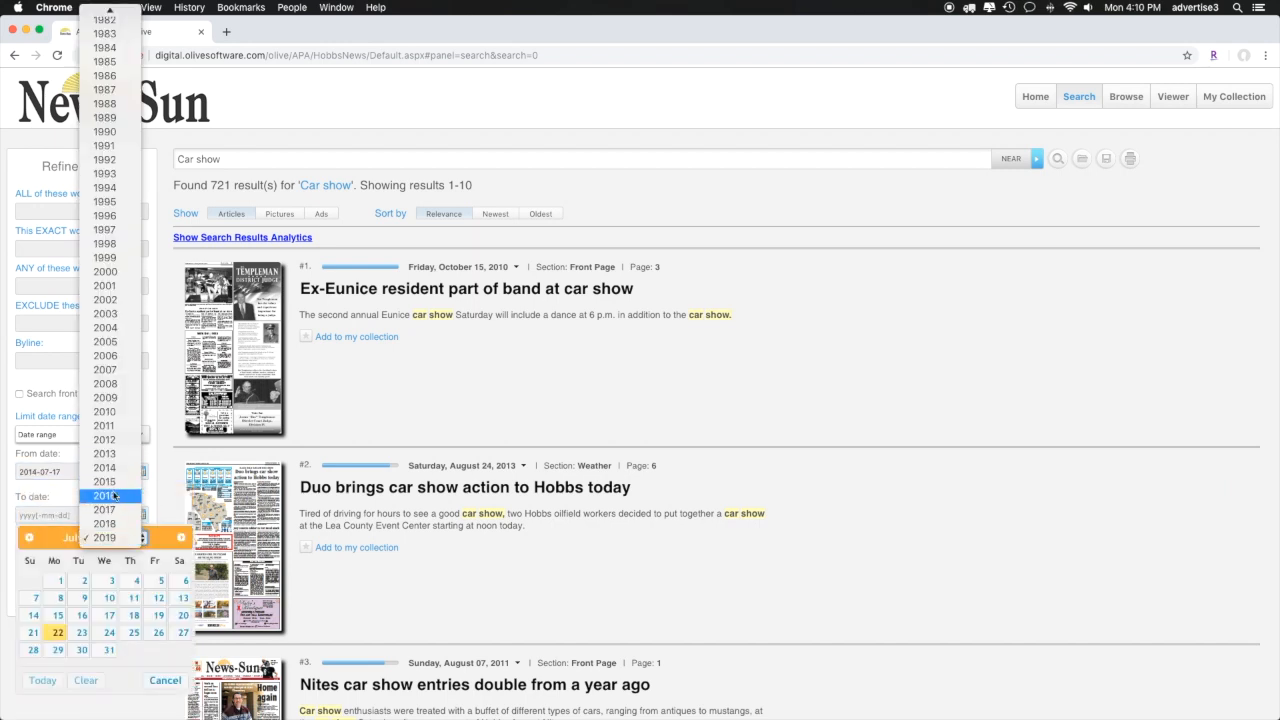
click(114, 496)
click(82, 615)
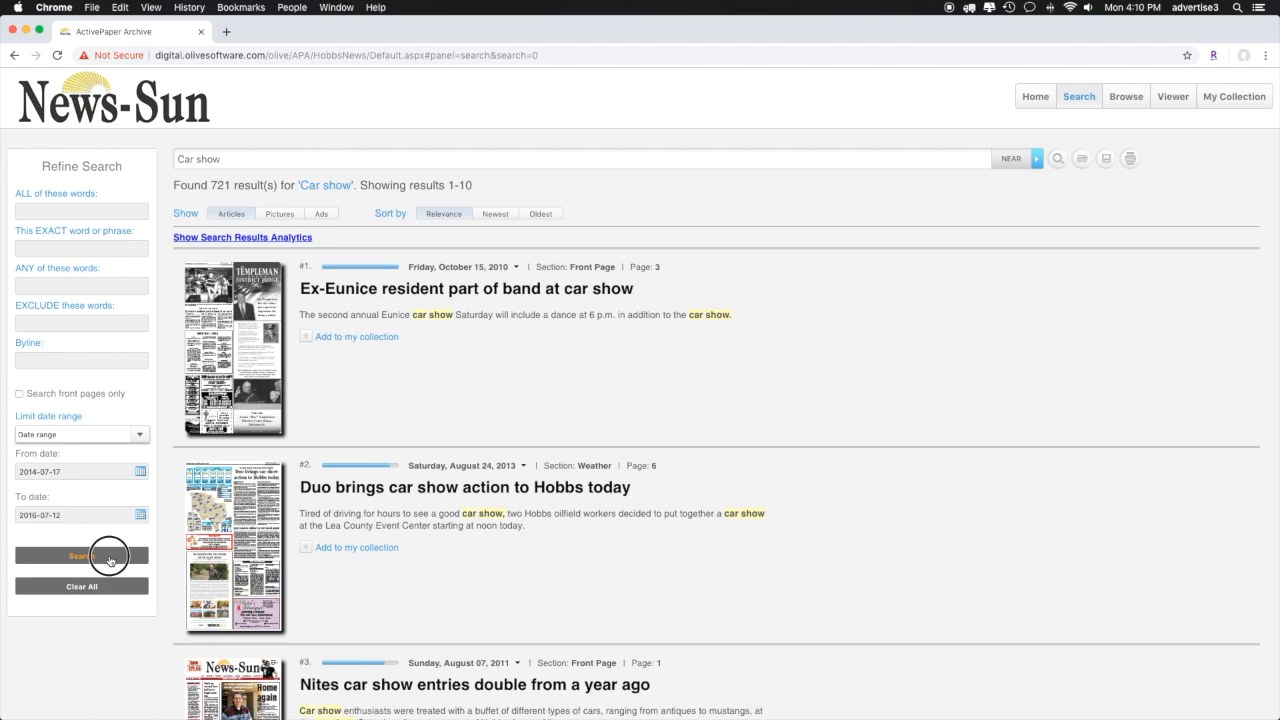
click(110, 556)
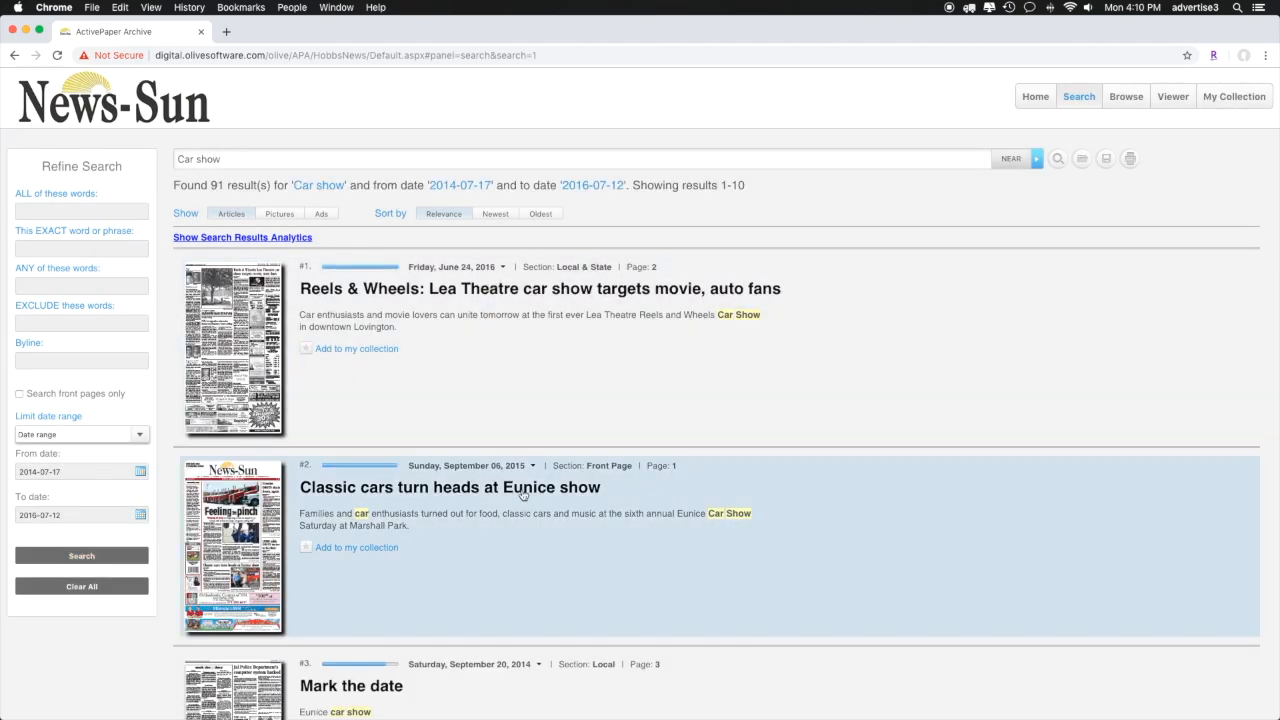
scroll(522, 494, down, 5)
scroll(522, 494, down, 5)
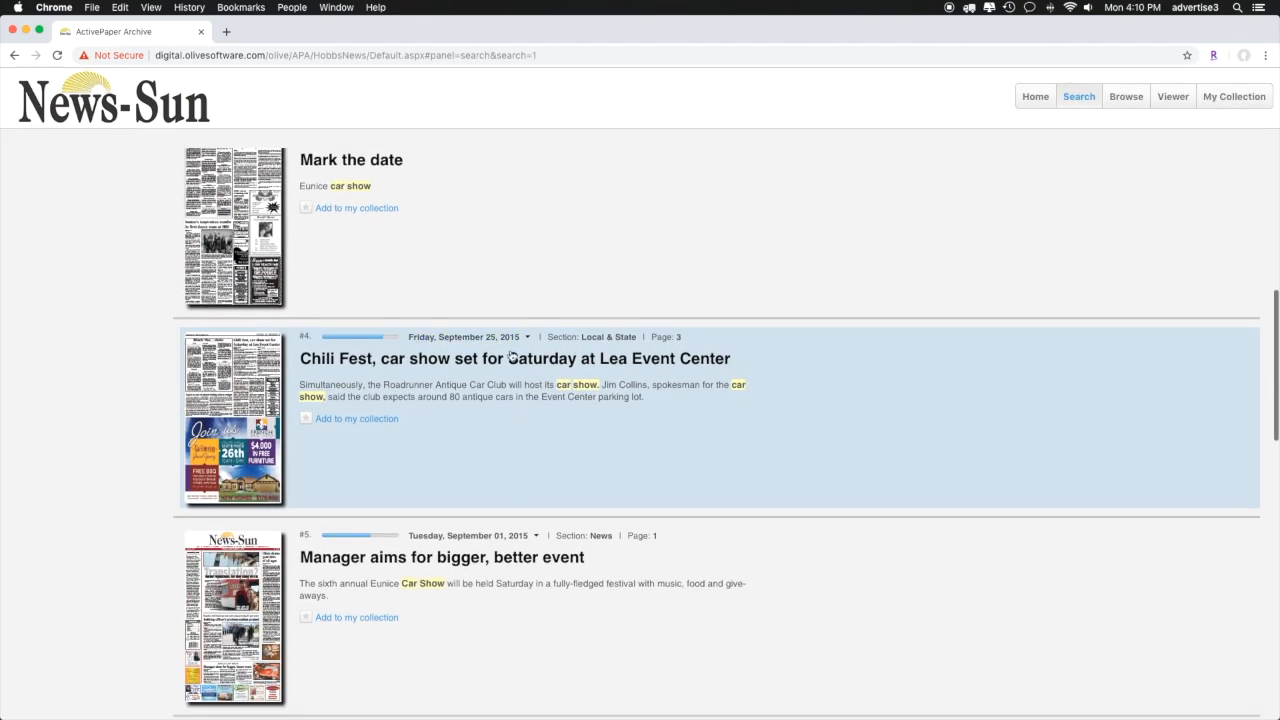
Step: Open the 'Chili Fest, car show' result and view it on its original newspaper page
click(511, 358)
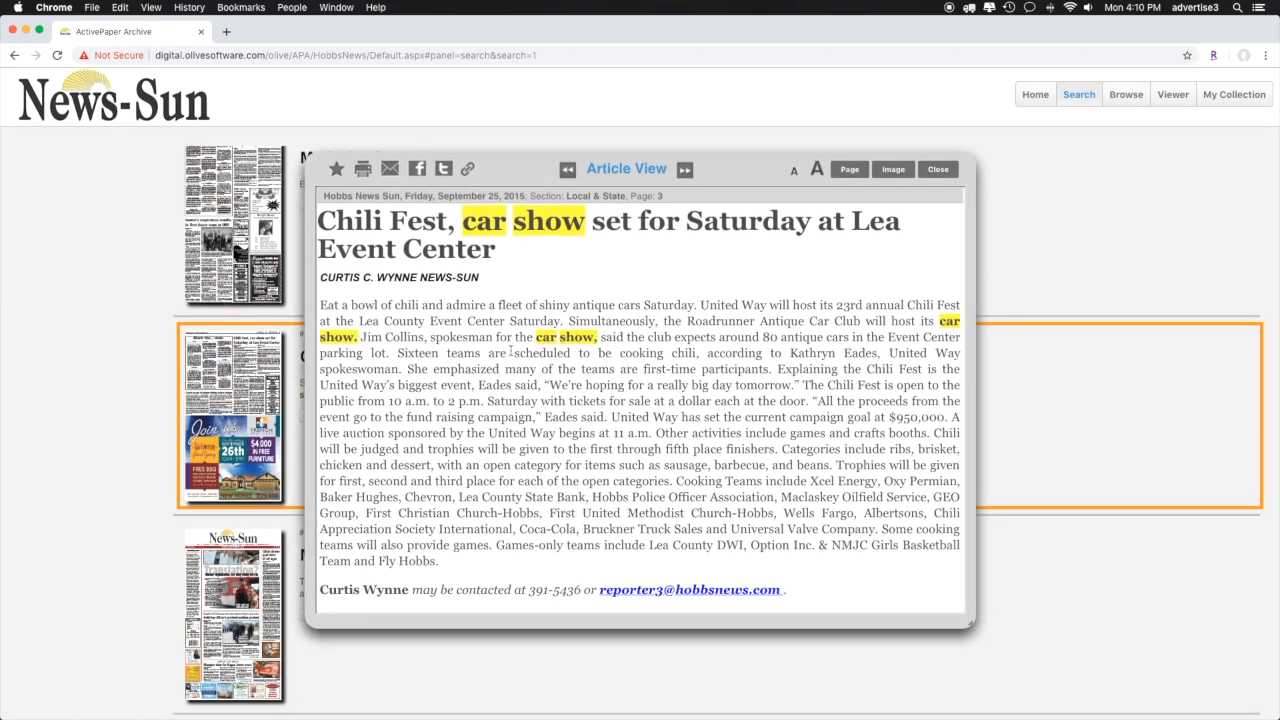
click(850, 171)
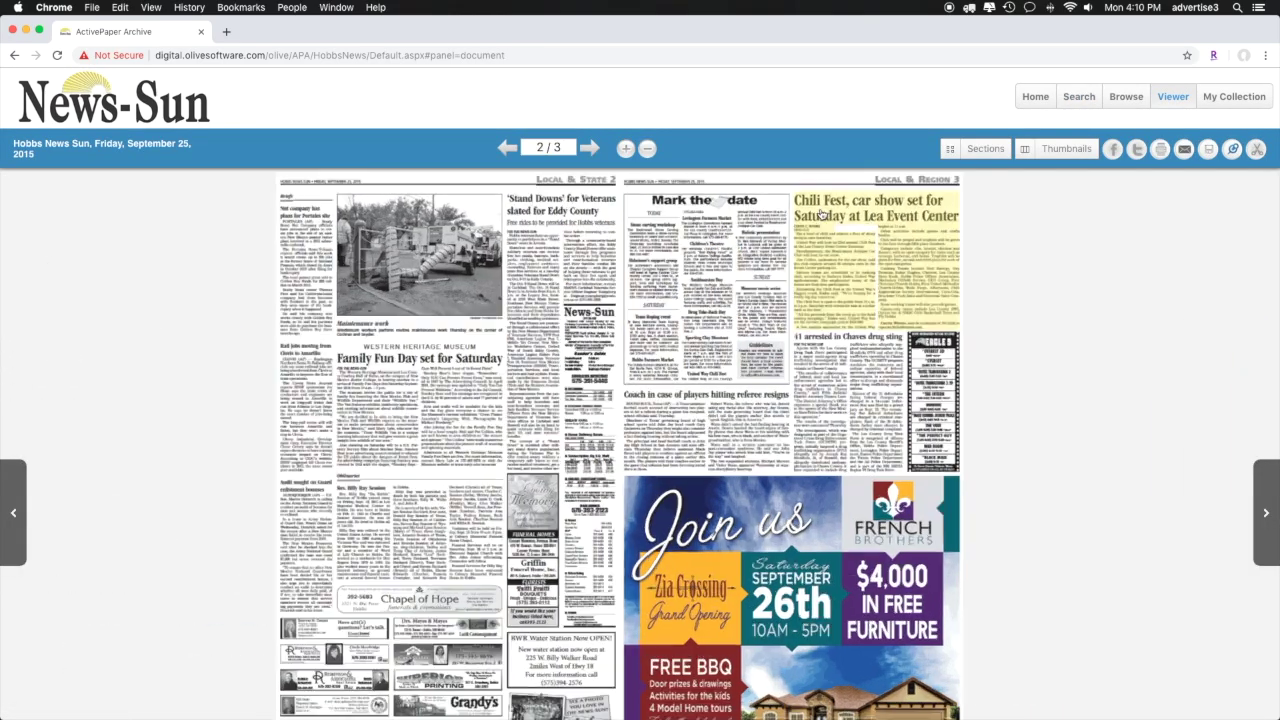
Step: Zoom into the Chili Fest story, zoom back out, and page back to page 1
click(822, 213)
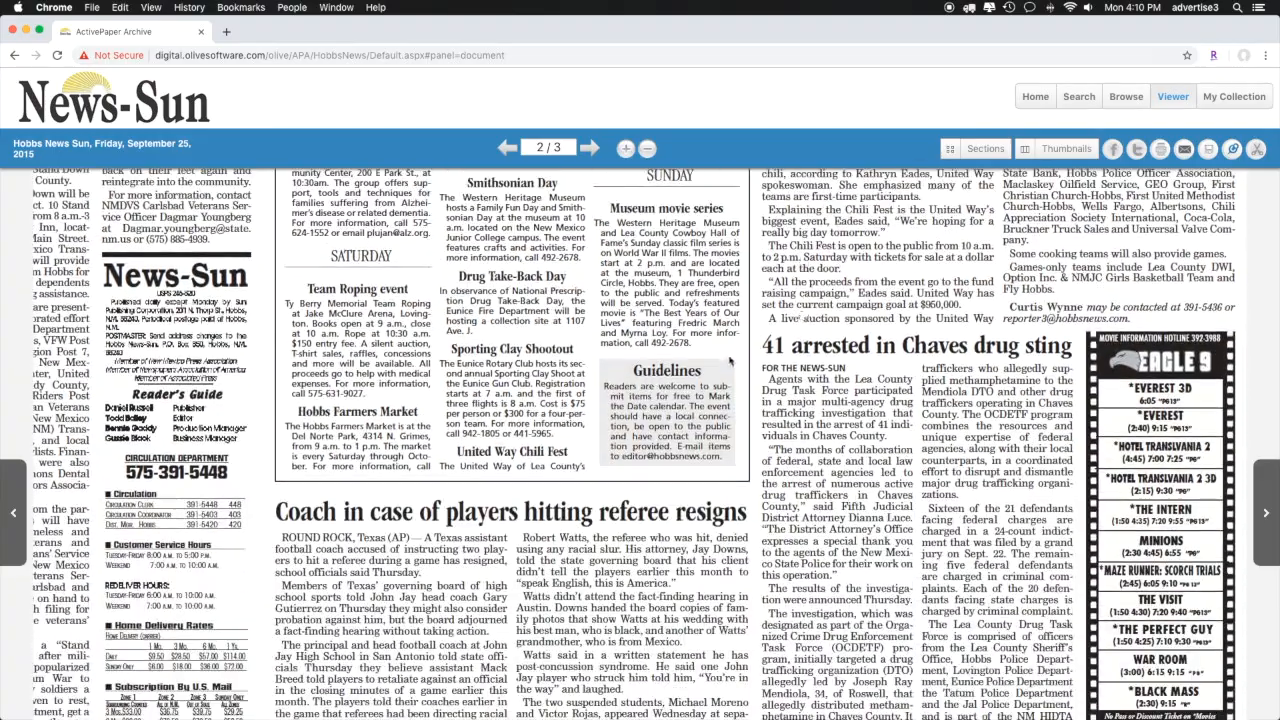
click(802, 318)
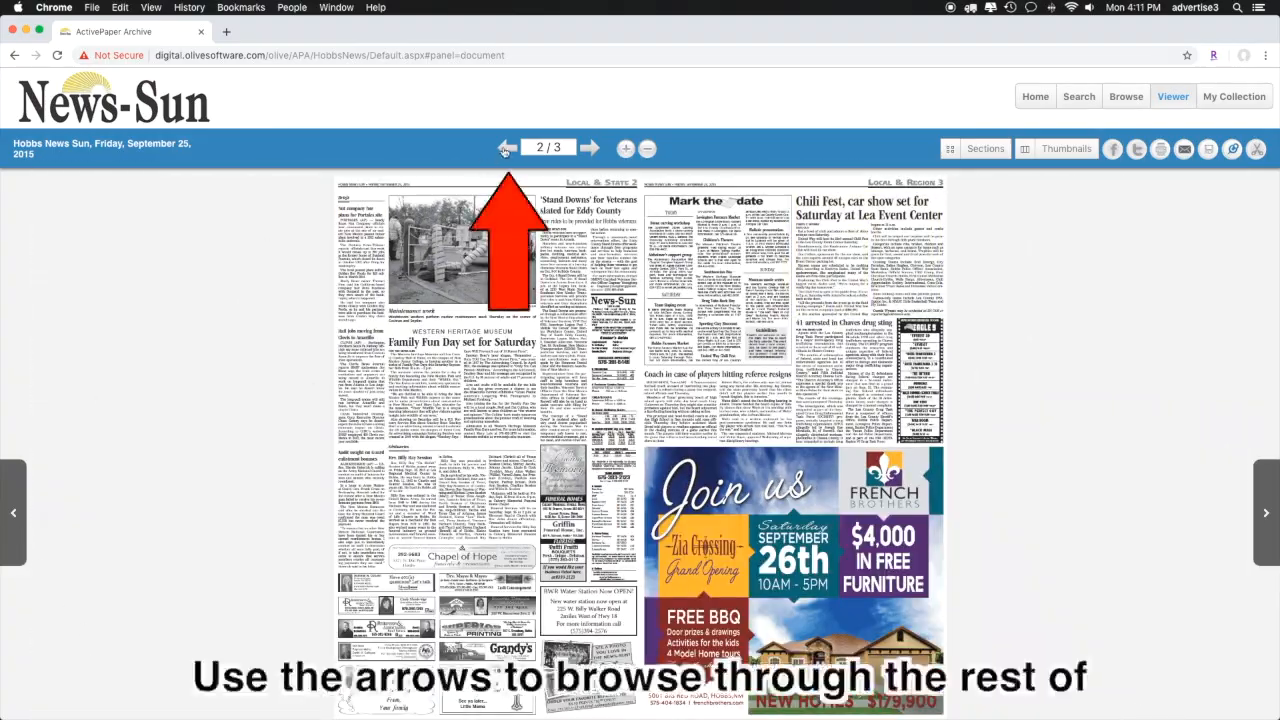
click(507, 148)
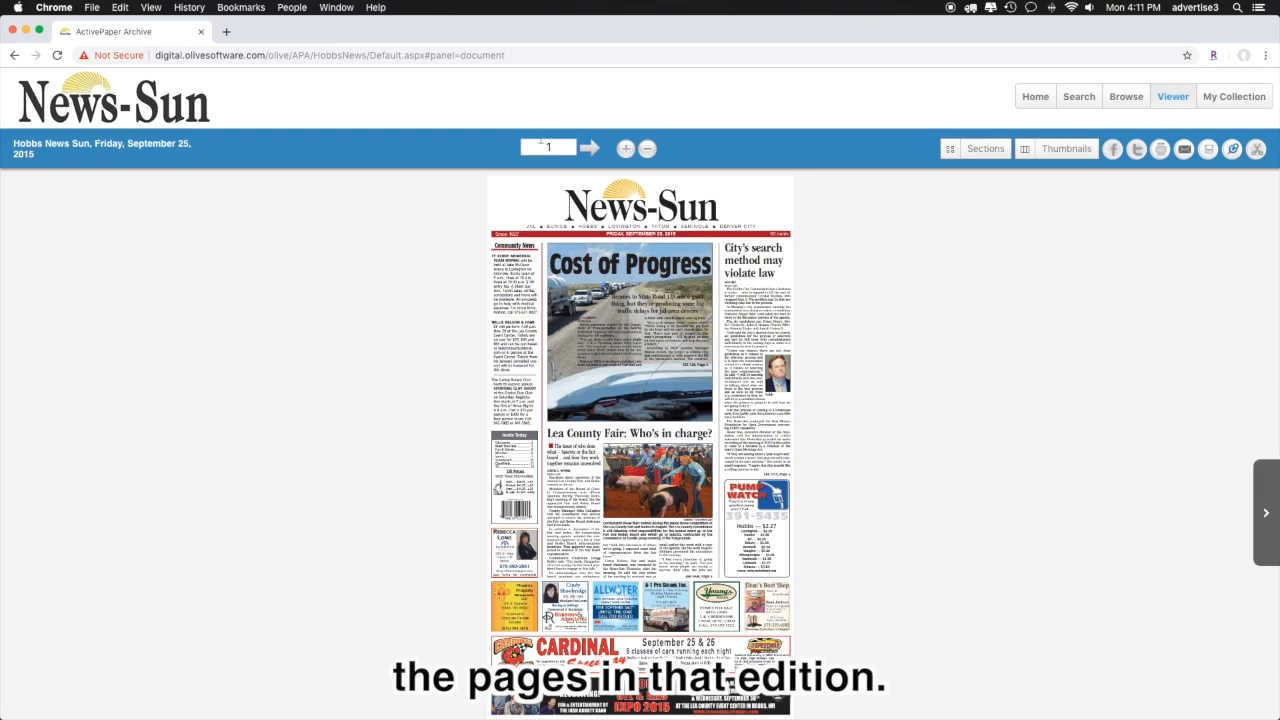